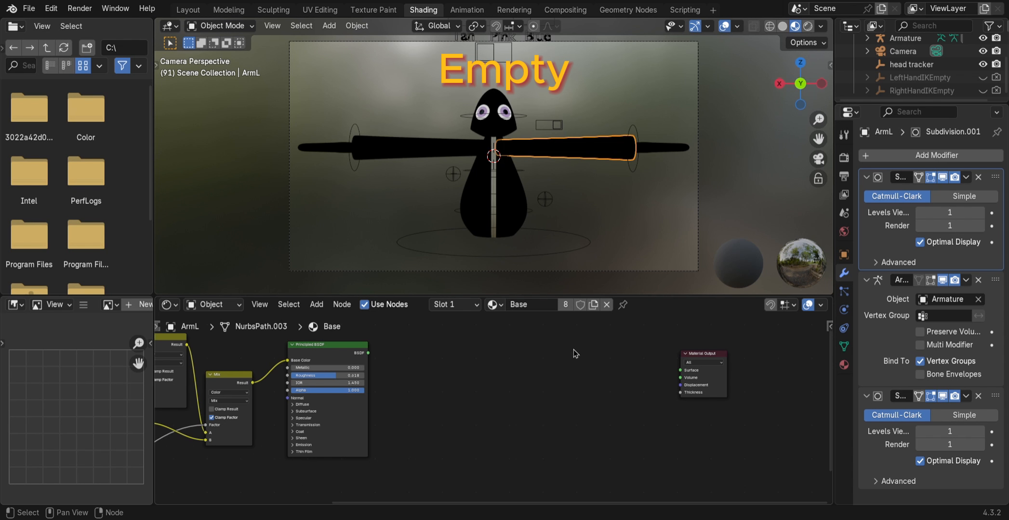
# Step: Add a Color Ramp node and insert it before the Material Output, with its Color feeding the Surface input
pyautogui.hotkey('shift', 'a')
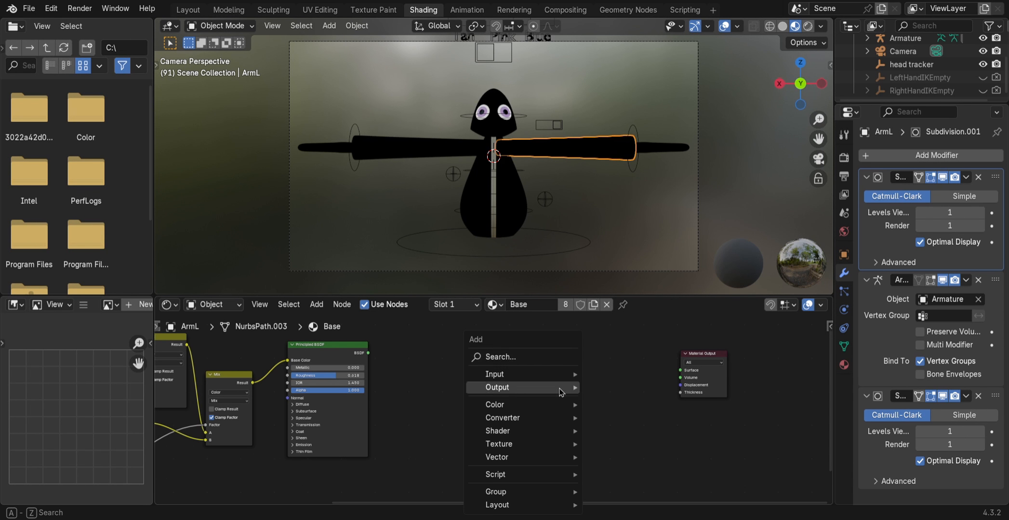
pyautogui.click(547, 359)
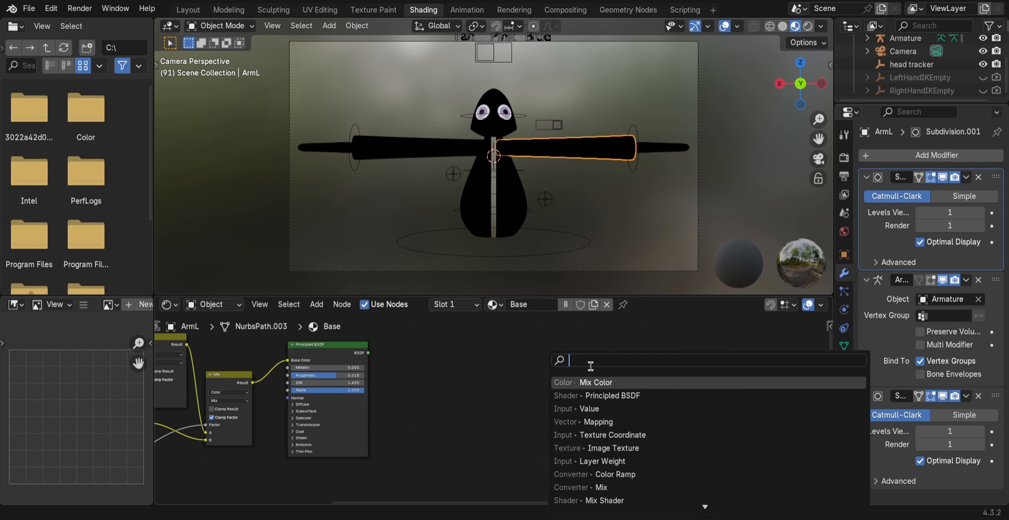
pyautogui.write('color')
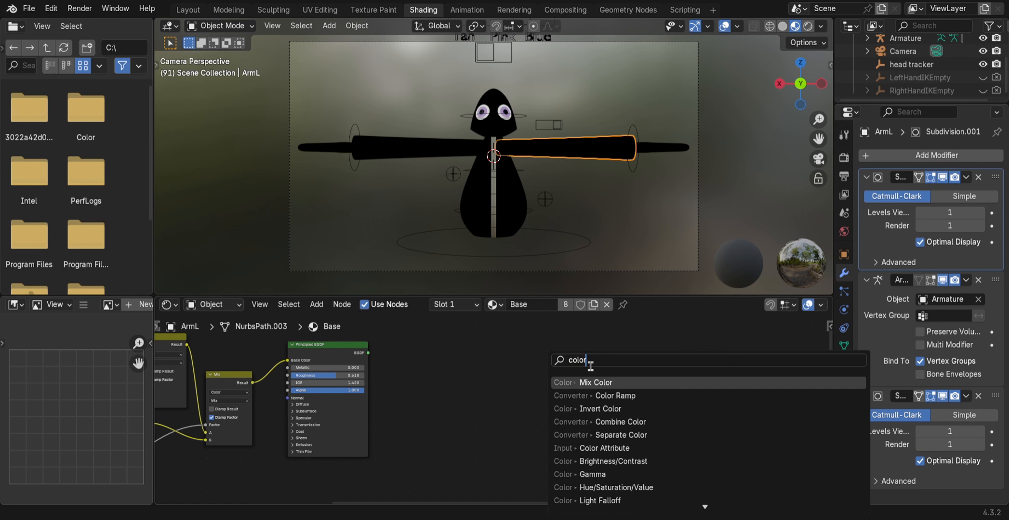
pyautogui.write(' ramp')
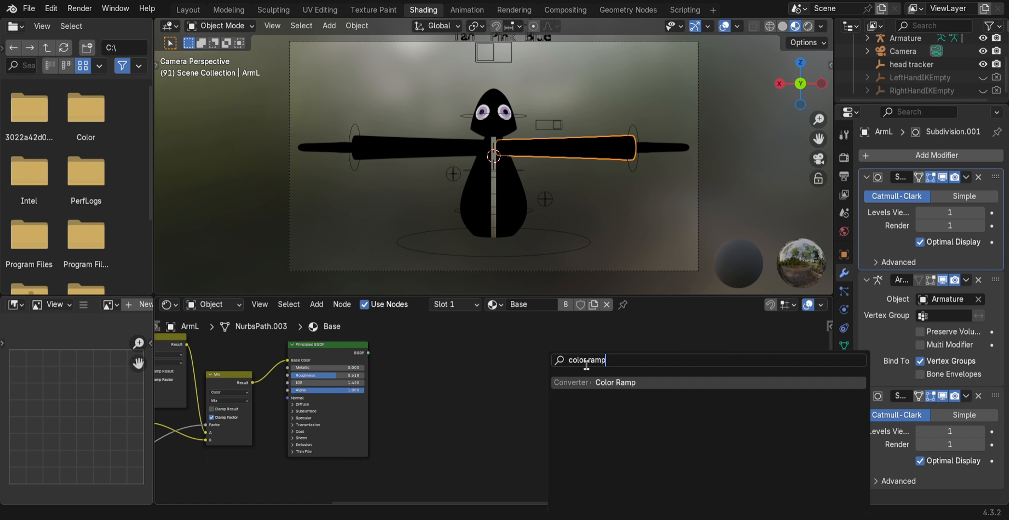
pyautogui.click(608, 382)
pyautogui.click(571, 361)
pyautogui.moveTo(623, 366)
pyautogui.mouseDown()
pyautogui.moveTo(679, 375)
pyautogui.moveTo(609, 353)
pyautogui.mouseUp()
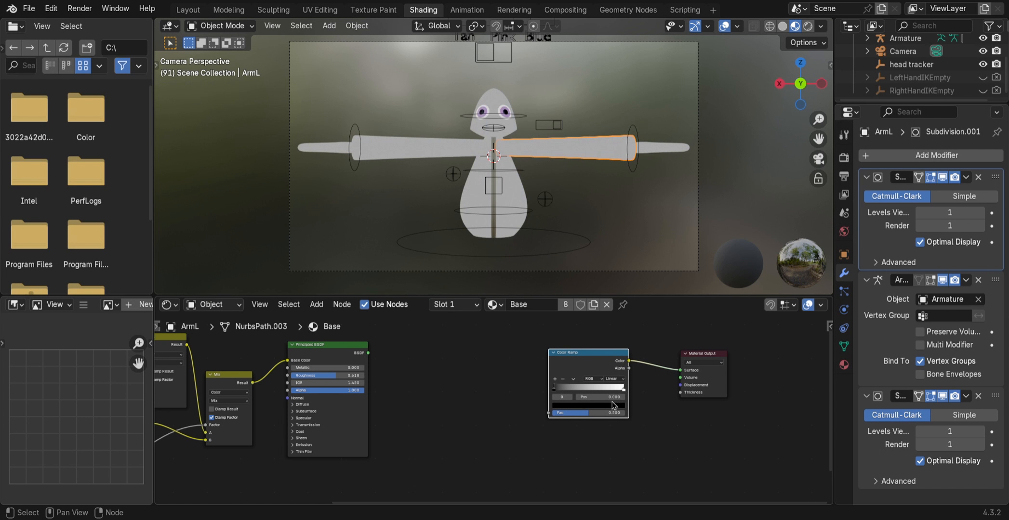
# Step: Switch the scene's render engine to EEVEE
pyautogui.moveTo(466, 395); pyautogui.dragTo(538, 398, button='middle')
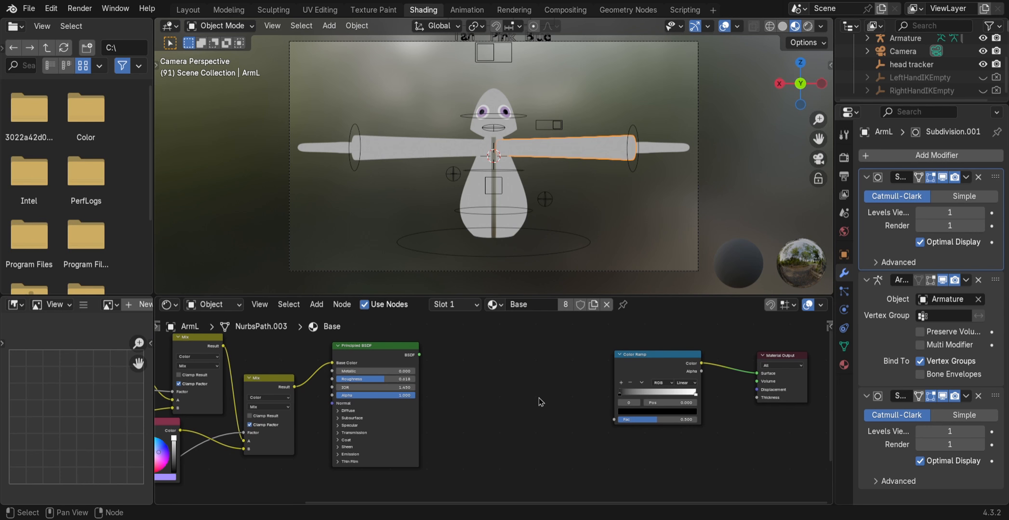
pyautogui.click(844, 160)
pyautogui.click(937, 155)
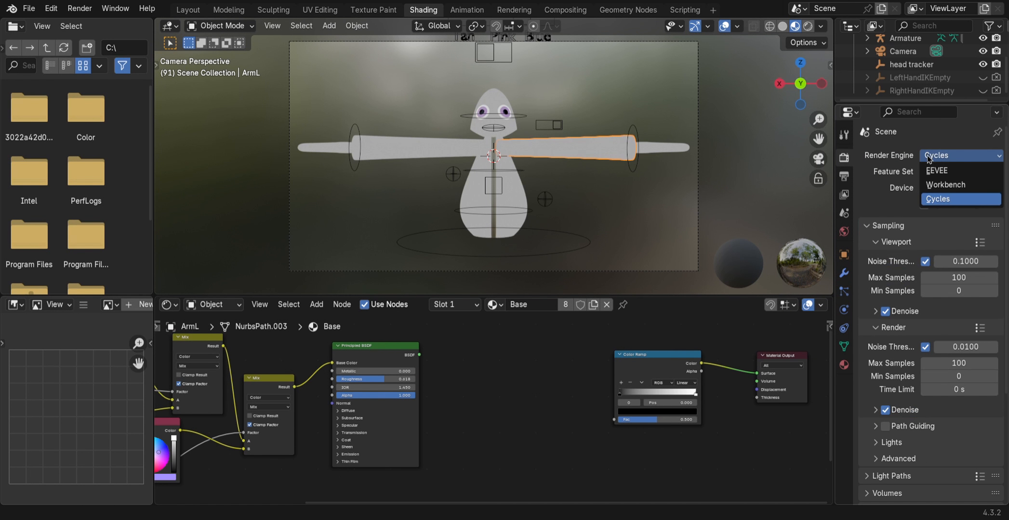
pyautogui.click(926, 166)
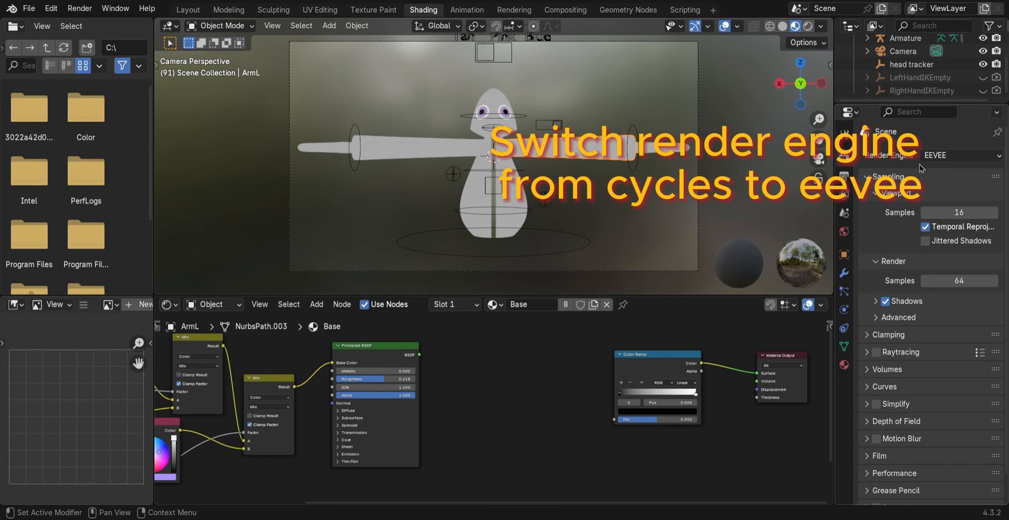
# Step: Add a Shader to RGB node between the Principled BSDF and the Color Ramp
pyautogui.hotkey('shift', 'a')
pyautogui.click(468, 357)
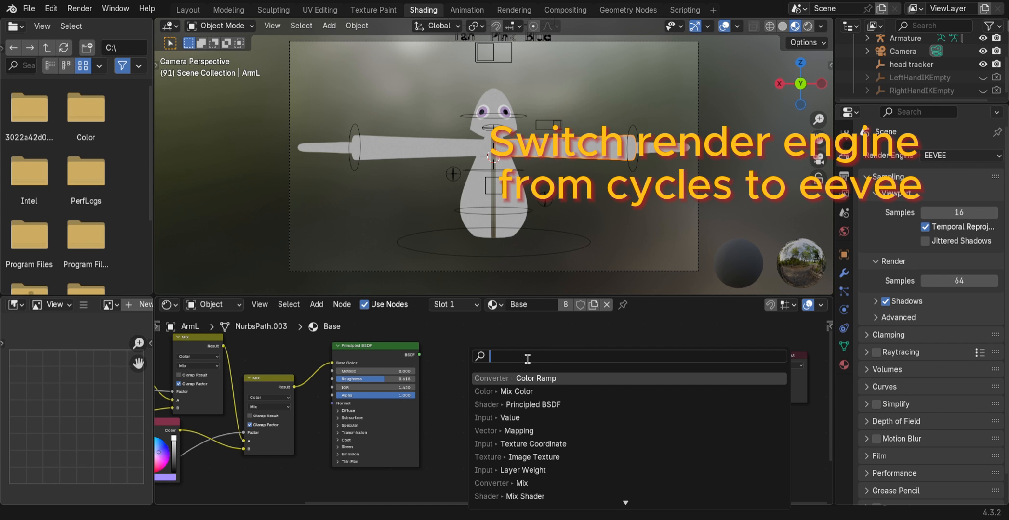
pyautogui.write('shader to rgb')
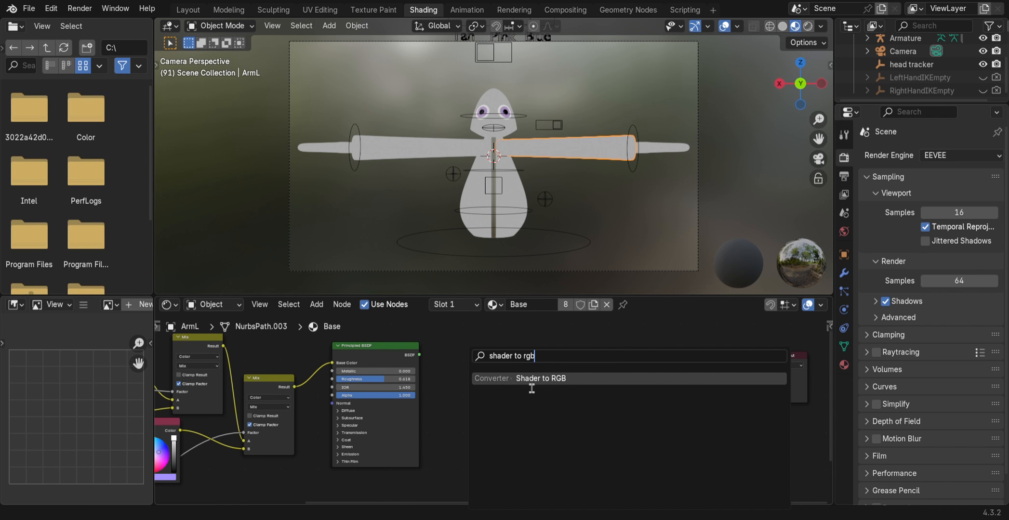
pyautogui.click(551, 379)
pyautogui.click(501, 388)
pyautogui.scroll(2, 501, 389)
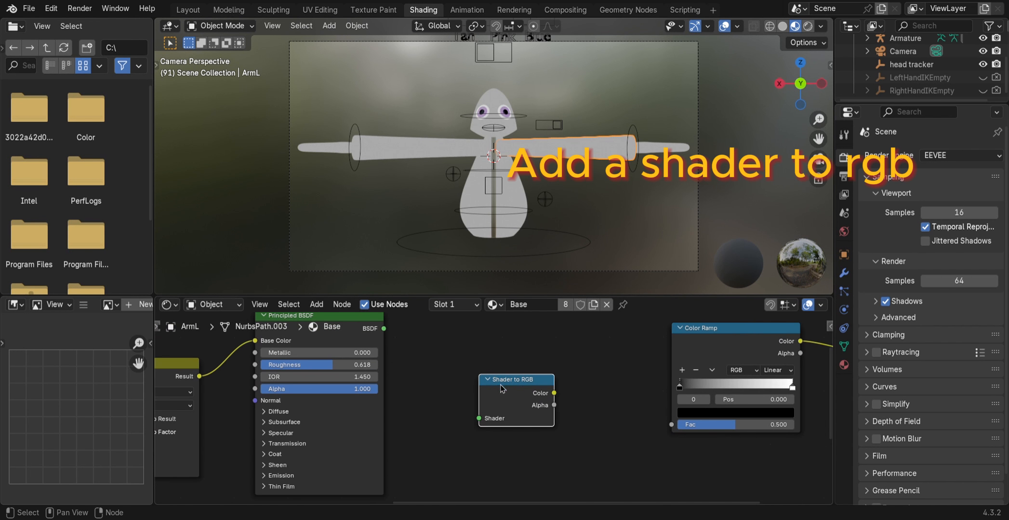
# Step: Connect the Shader to RGB Color output to the Color Ramp's Fac and the Principled BSDF output to its Shader input
pyautogui.moveTo(550, 394); pyautogui.dragTo(660, 424)
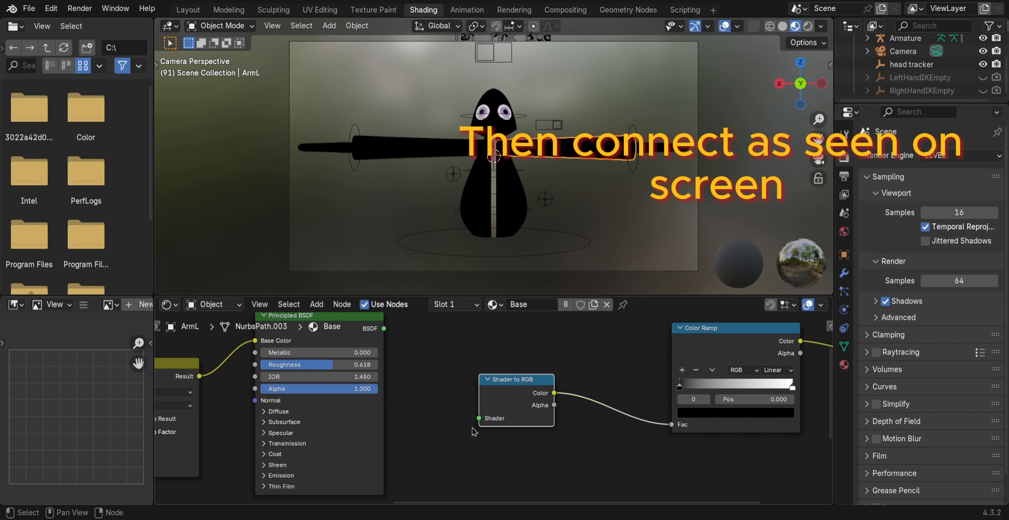
pyautogui.moveTo(478, 418); pyautogui.dragTo(384, 329)
pyautogui.scroll(-3, 462, 364)
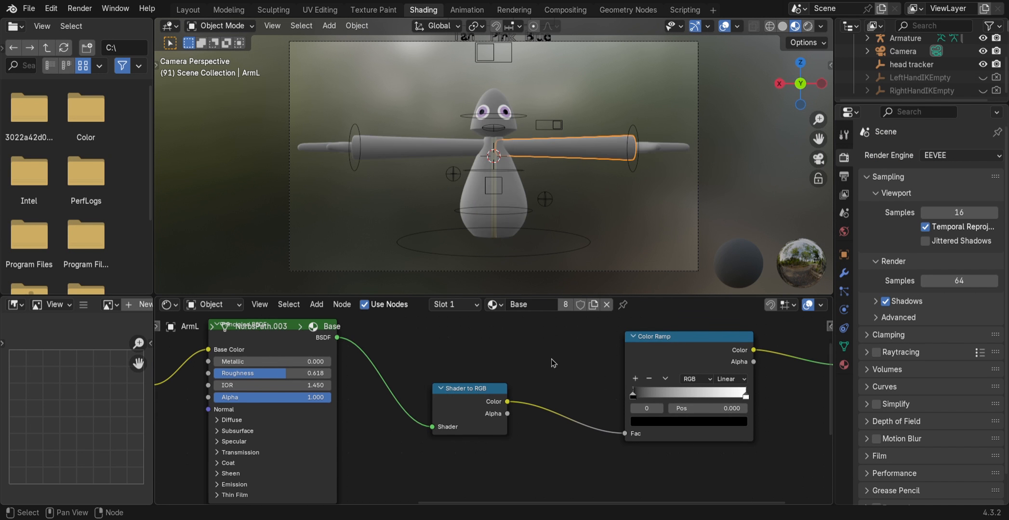
# Step: Copy the hex value of the dusty pink color from the uppermost RGB node
pyautogui.moveTo(413, 369); pyautogui.dragTo(651, 353, button='middle')
pyautogui.moveTo(370, 381); pyautogui.dragTo(588, 399, button='middle')
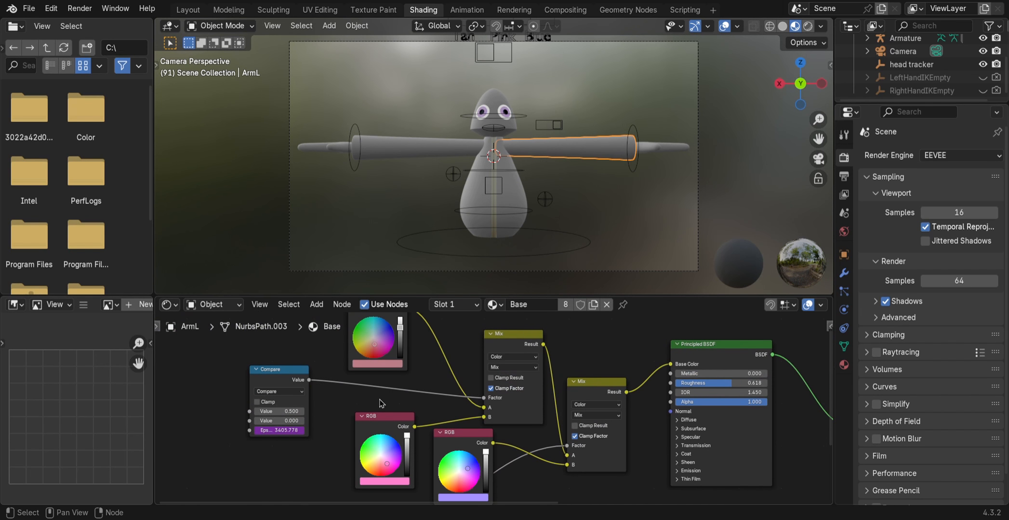
pyautogui.moveTo(418, 396); pyautogui.dragTo(414, 388, button='middle')
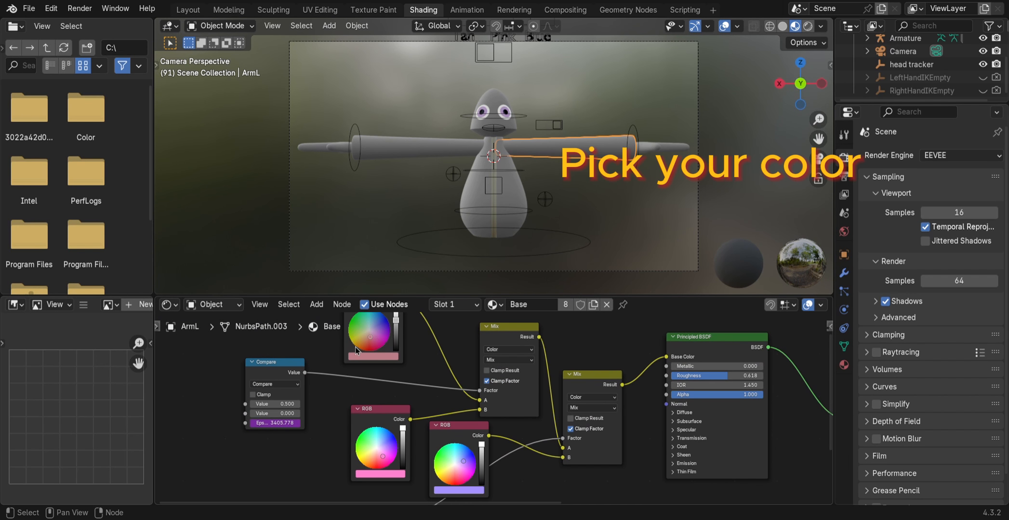
pyautogui.click(389, 358)
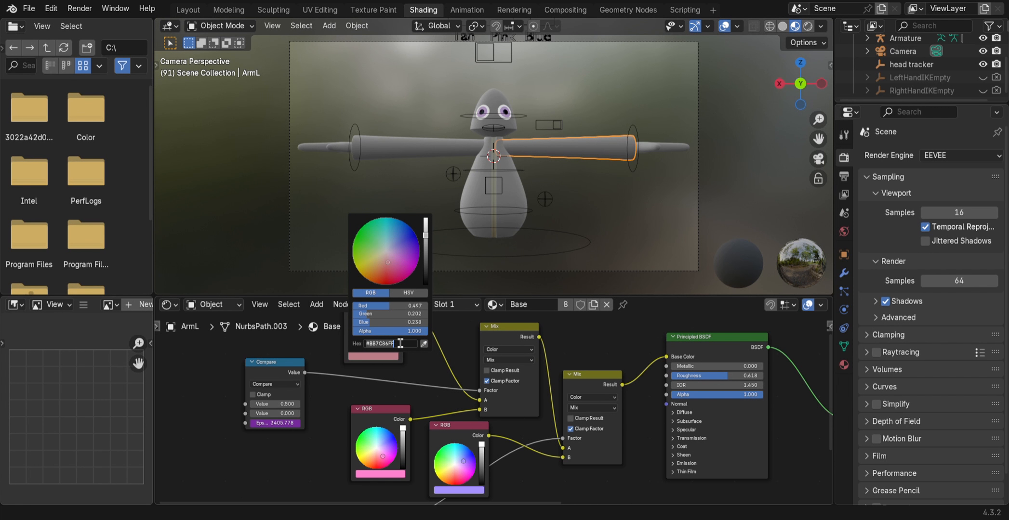
pyautogui.click(440, 366)
# Step: Paste the copied hex value as the color of the Color Ramp's black stop
pyautogui.moveTo(610, 353); pyautogui.dragTo(299, 373, button='middle')
pyautogui.moveTo(608, 376); pyautogui.dragTo(440, 358, button='middle')
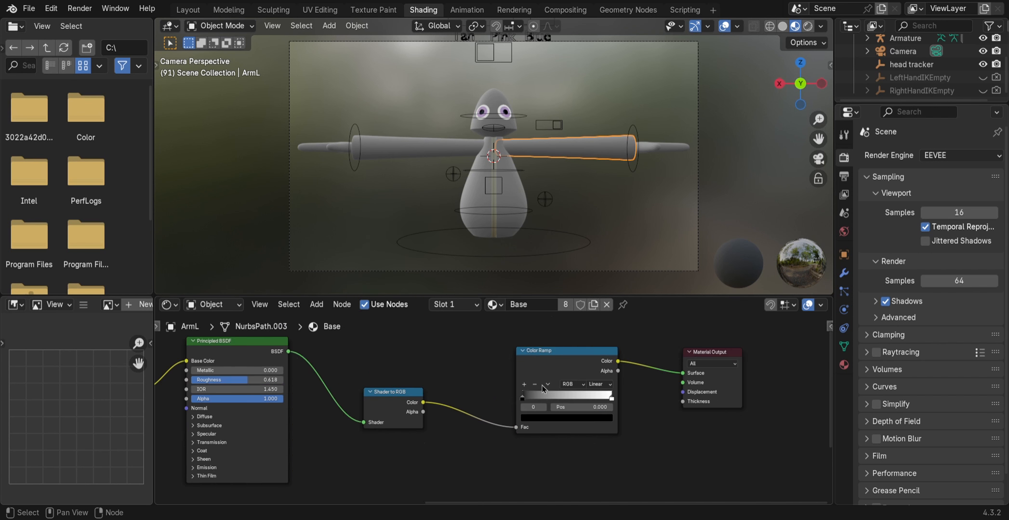
pyautogui.click(523, 400)
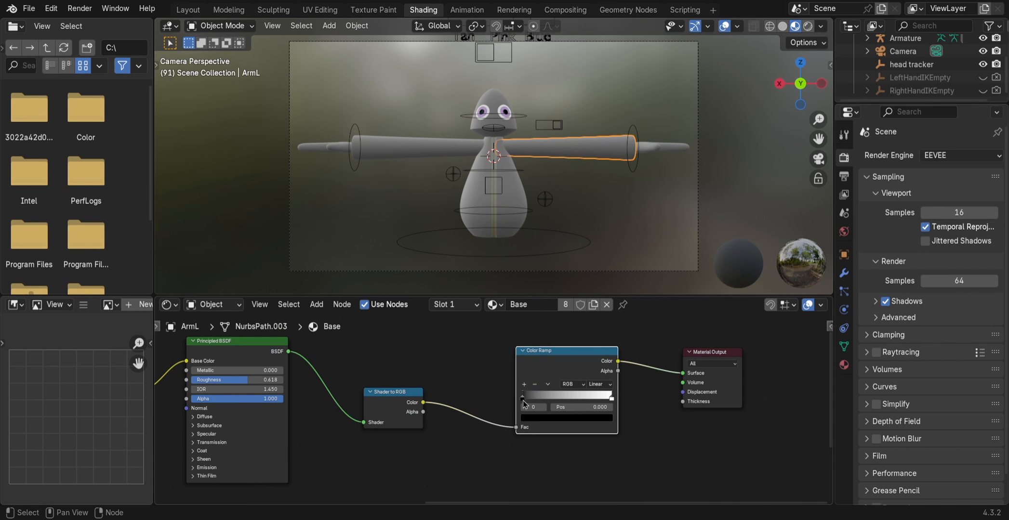
pyautogui.click(539, 420)
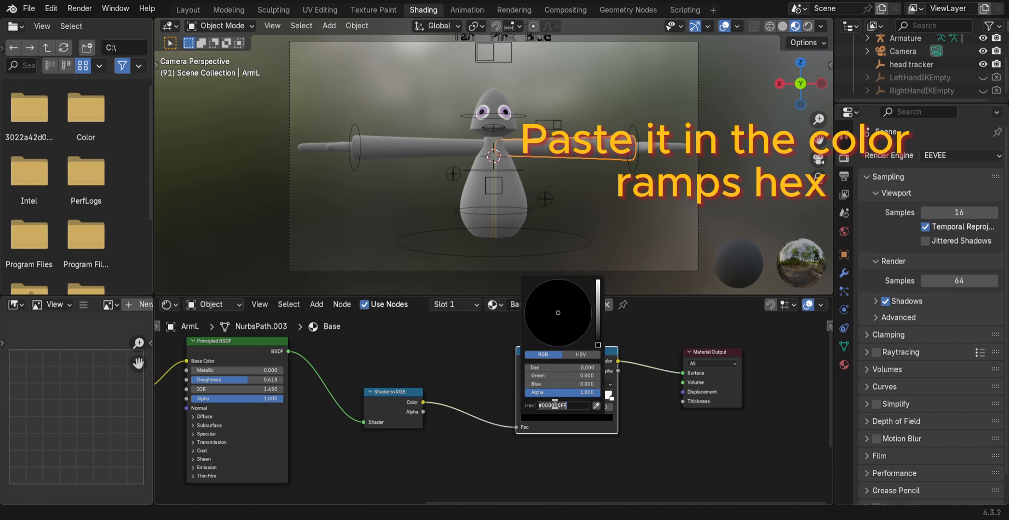
pyautogui.hotkey('ctrl', 'v')
pyautogui.press('Return')
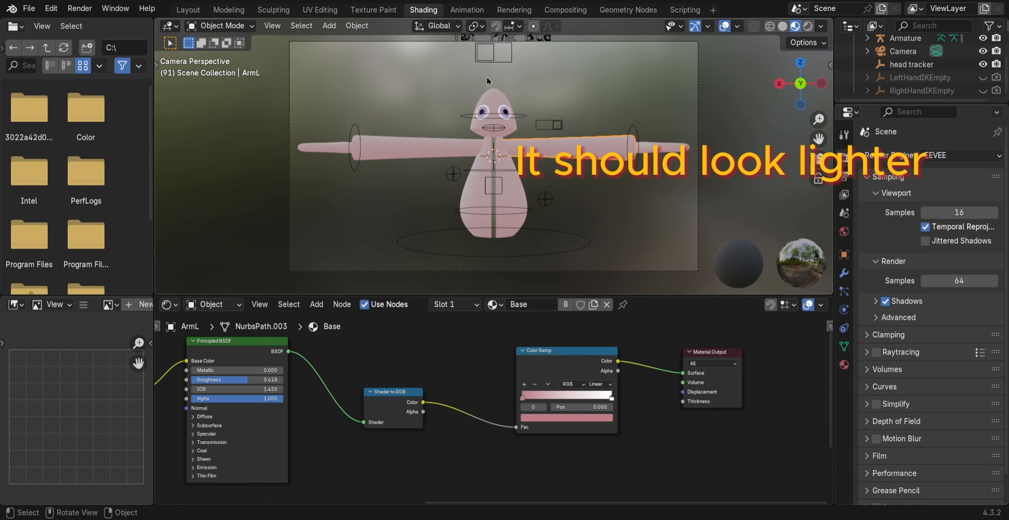
# Step: Set the Color Ramp interpolation to Constant and move its two stops inward, with the white stop at about 0.811
pyautogui.click(600, 384)
pyautogui.click(600, 441)
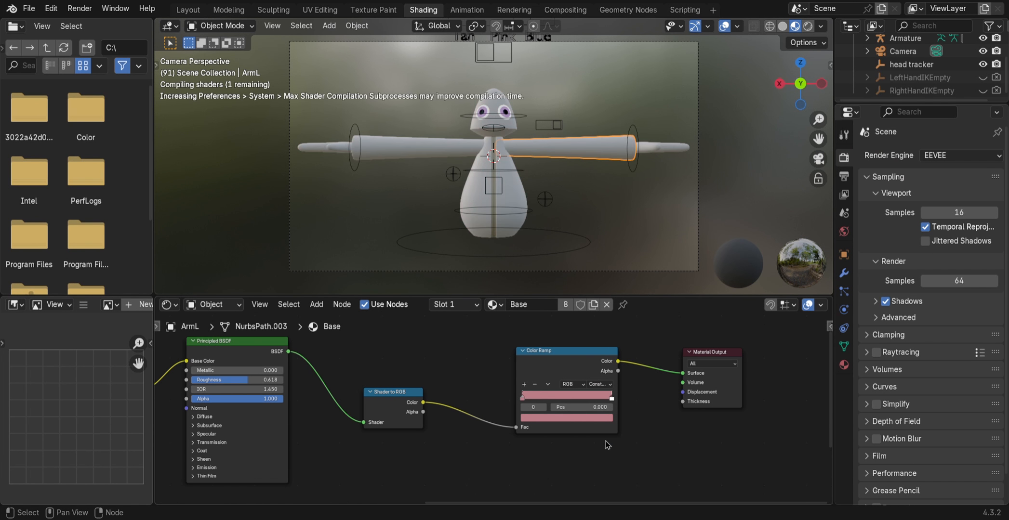
pyautogui.moveTo(523, 399); pyautogui.dragTo(543, 403)
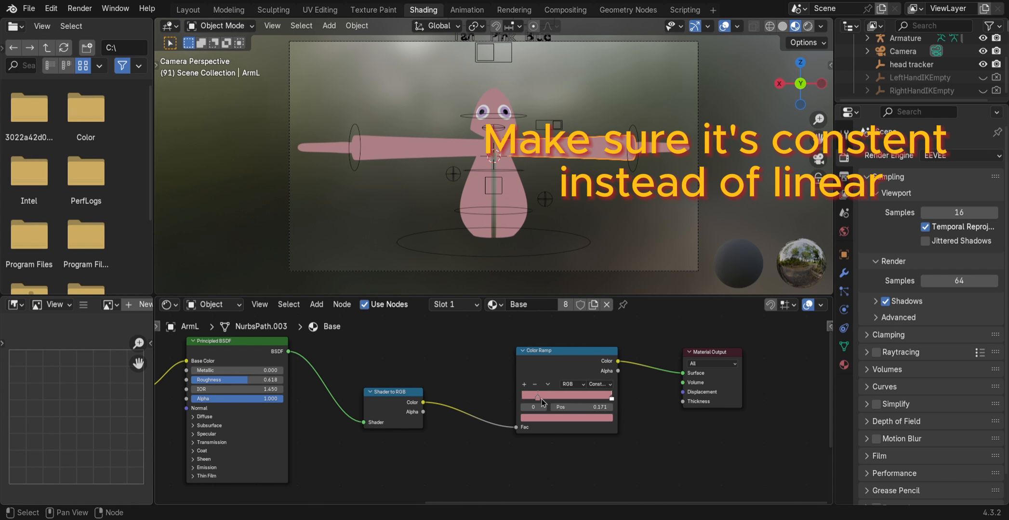
pyautogui.moveTo(615, 396); pyautogui.dragTo(590, 399)
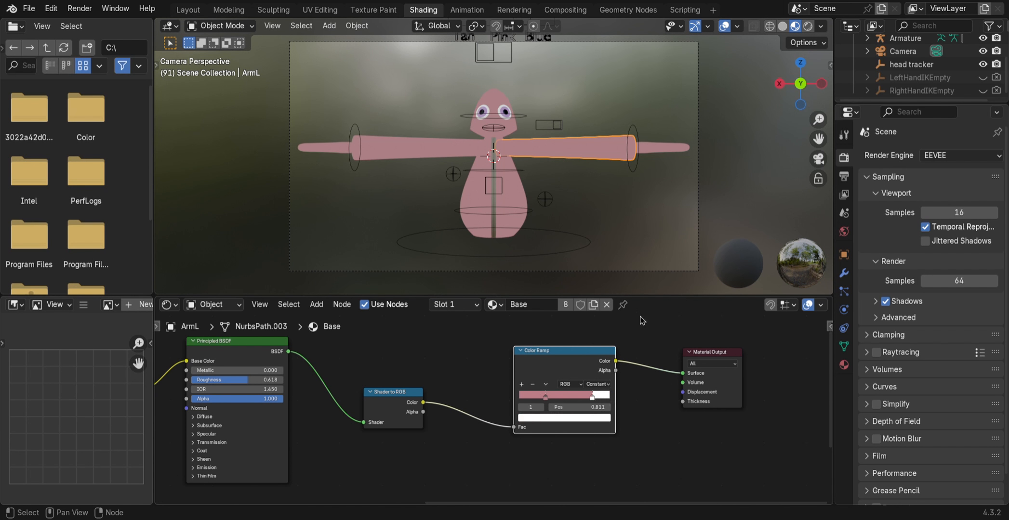
# Step: Change the Color Ramp's white stop to black and move it close to the pink stop, at about 0.219
pyautogui.click(575, 418)
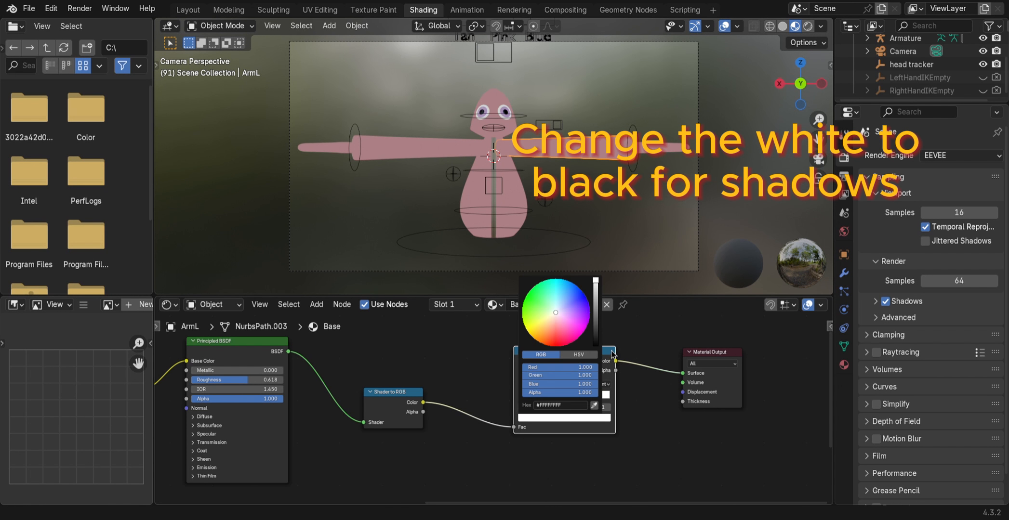
pyautogui.moveTo(596, 280); pyautogui.dragTo(595, 345)
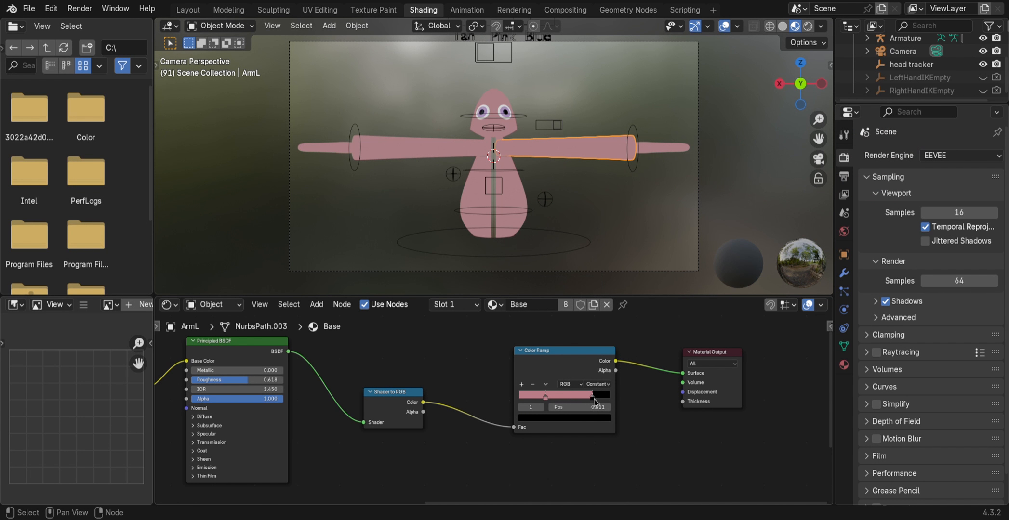
pyautogui.moveTo(593, 398); pyautogui.dragTo(543, 400)
pyautogui.click(544, 399)
pyautogui.click(540, 397)
pyautogui.click(474, 357)
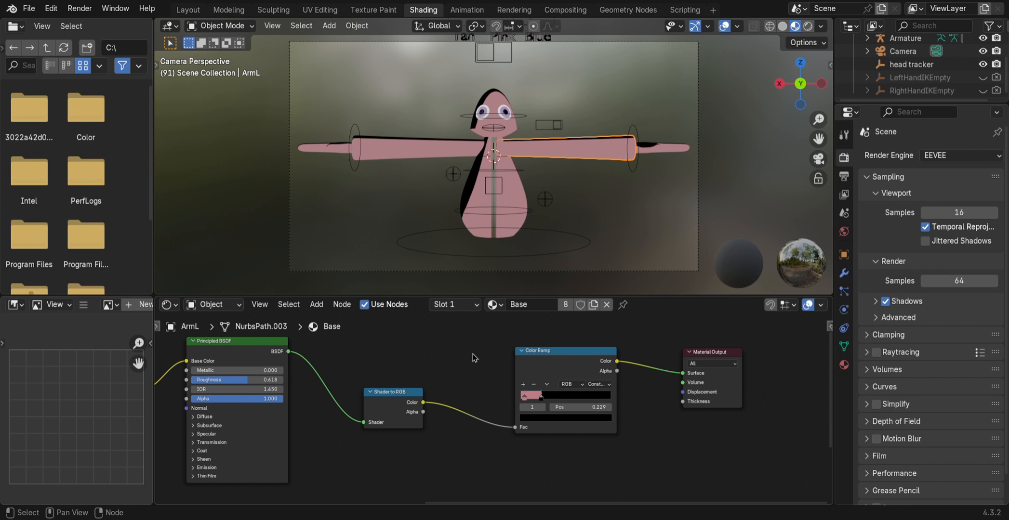
# Step: Switch to the Layout workspace and add a Grease Pencil Scene Line Art object for the character's outlines
pyautogui.moveTo(417, 408); pyautogui.dragTo(438, 378)
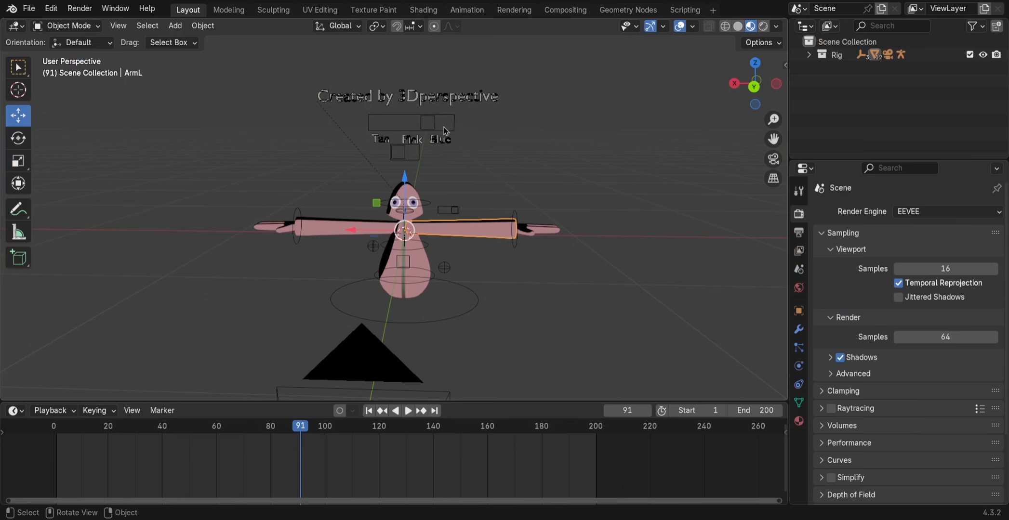
pyautogui.moveTo(444, 129)
pyautogui.mouseDown(button='middle')
pyautogui.moveTo(511, 118)
pyautogui.moveTo(577, 169)
pyautogui.moveTo(551, 176)
pyautogui.moveTo(535, 168)
pyautogui.mouseUp(button='middle')
pyautogui.click(511, 118)
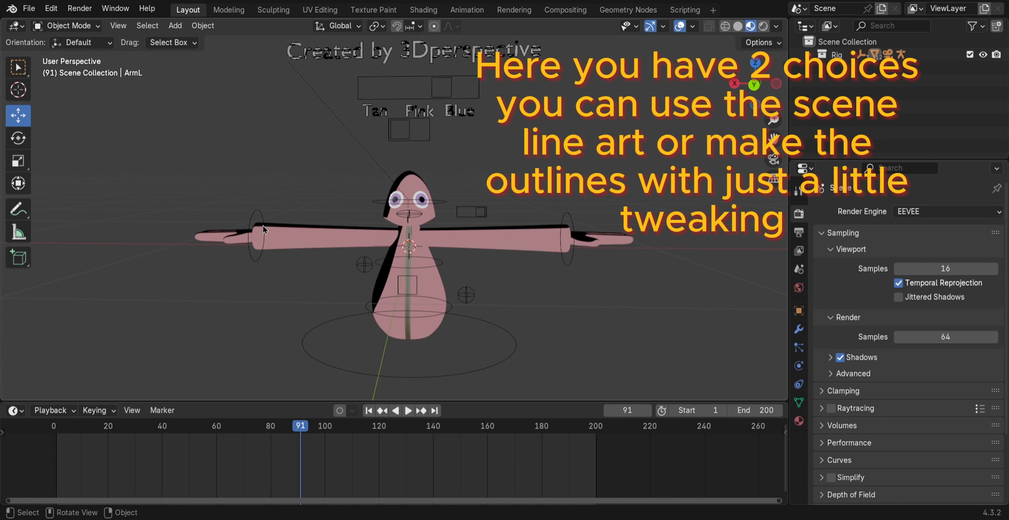
pyautogui.click(300, 240)
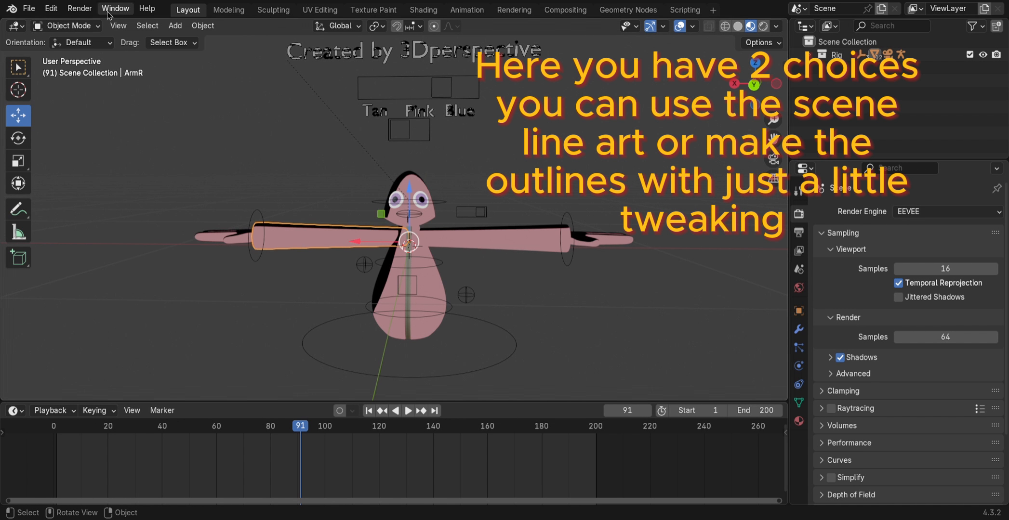
pyautogui.click(178, 26)
pyautogui.moveTo(217, 120)
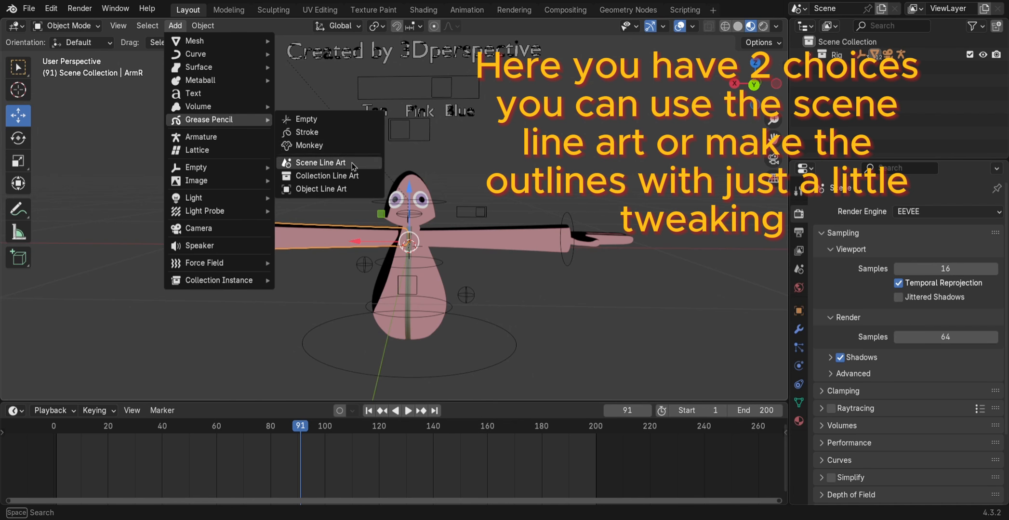
pyautogui.click(351, 174)
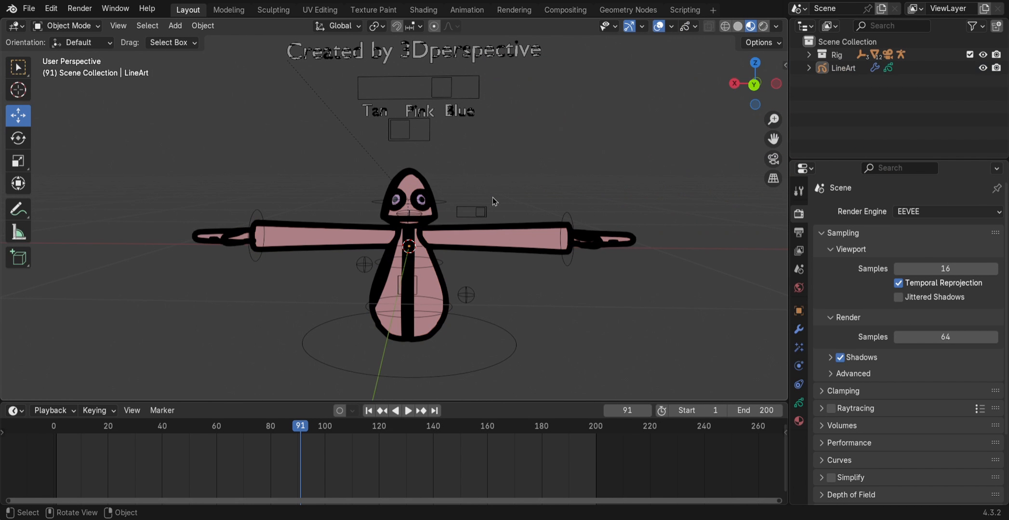
# Step: Reduce the Line Thickness in the LineArt object's Lineart modifier to 10 and finally to 5
pyautogui.click(843, 68)
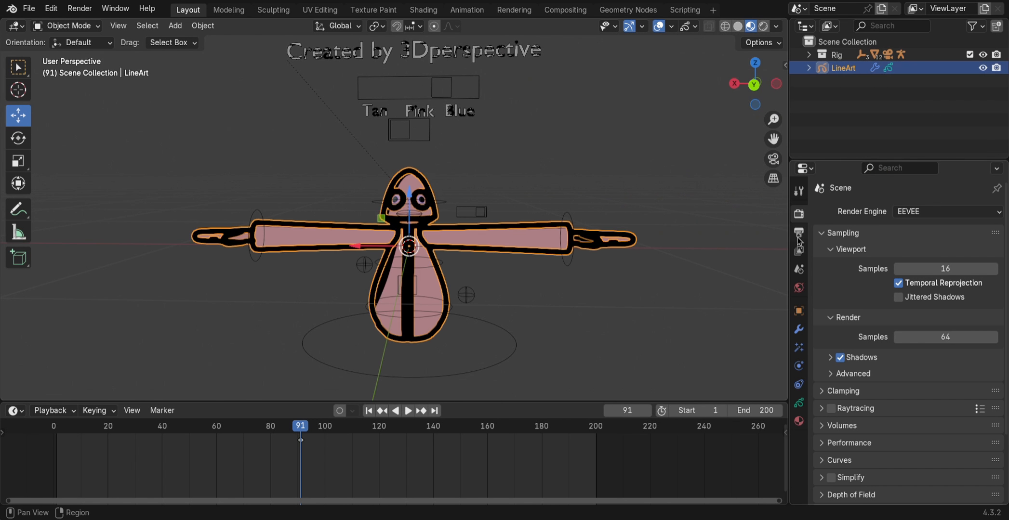
pyautogui.click(798, 403)
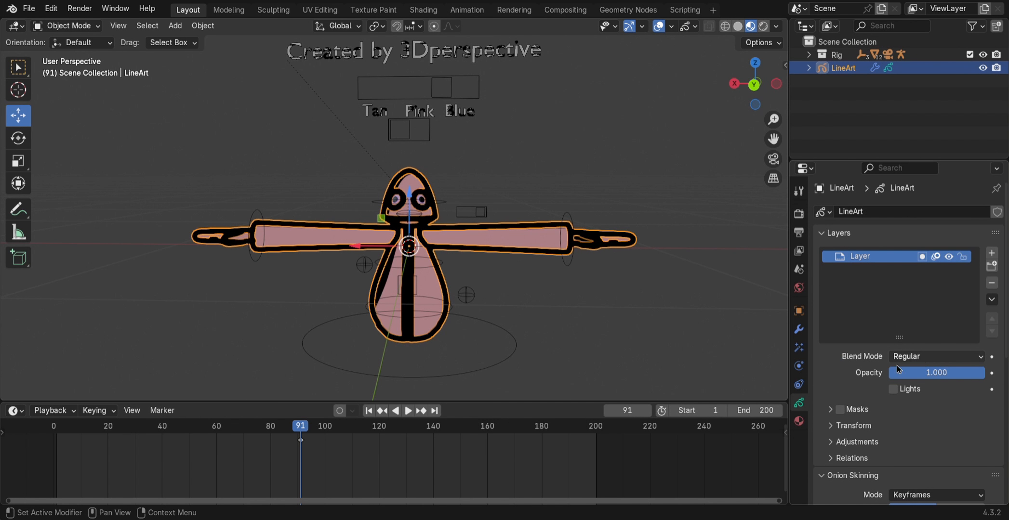
pyautogui.click(799, 421)
pyautogui.click(798, 330)
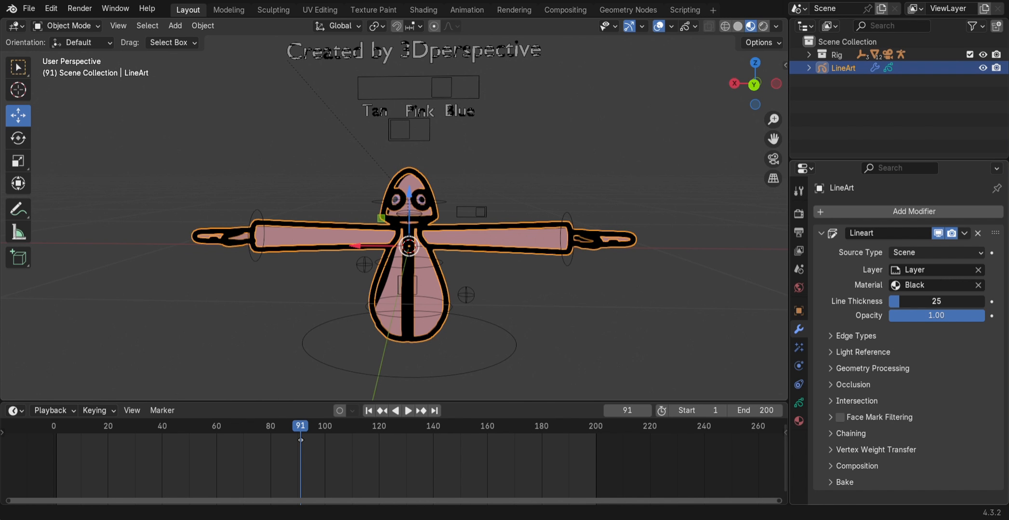
pyautogui.moveTo(923, 302); pyautogui.dragTo(926, 304)
pyautogui.click(935, 304)
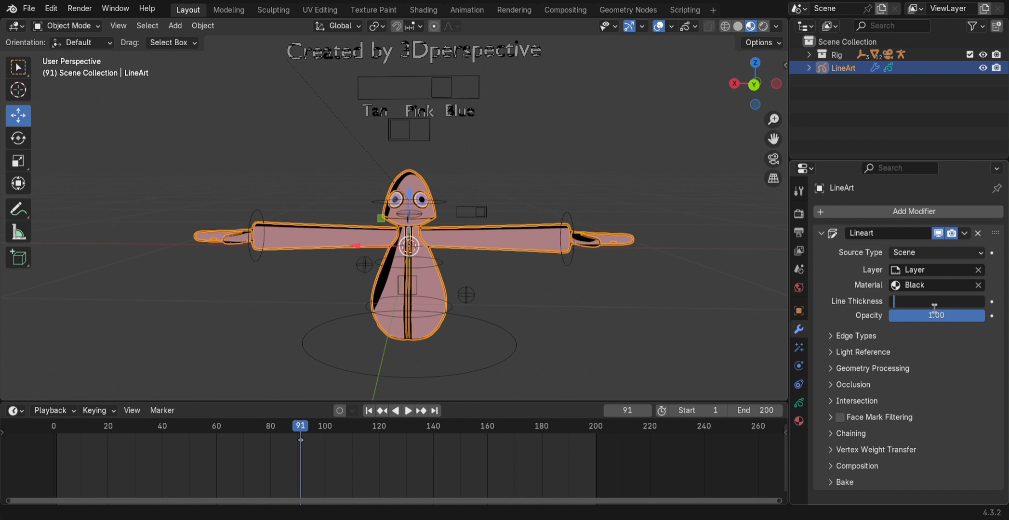
pyautogui.write('10')
pyautogui.press('Return')
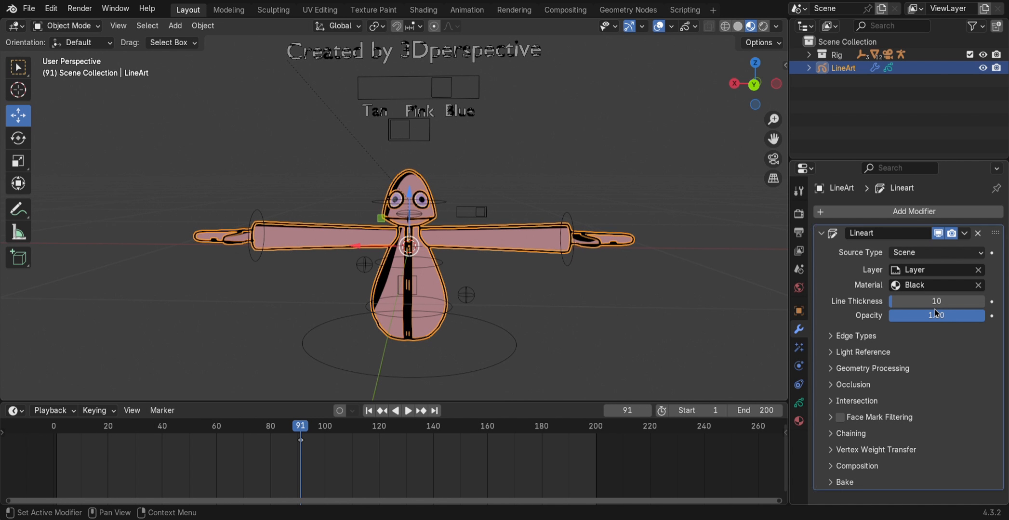
pyautogui.click(932, 303)
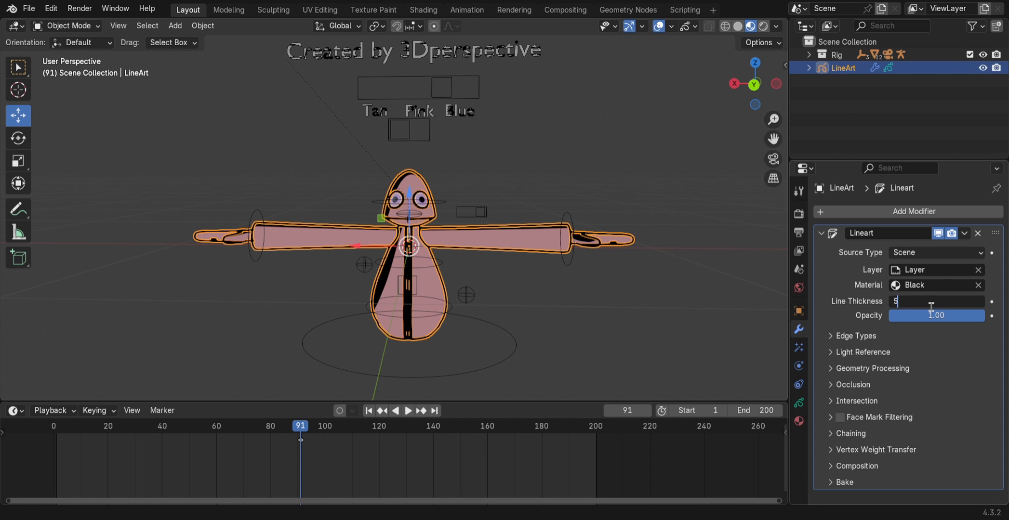
pyautogui.press('Return')
# Step: Inspect the character's thinner outlines up close and from several angles
pyautogui.click(586, 312)
pyautogui.moveTo(586, 312); pyautogui.dragTo(470, 264, button='middle')
pyautogui.moveTo(409, 239); pyautogui.dragTo(398, 234, button='middle')
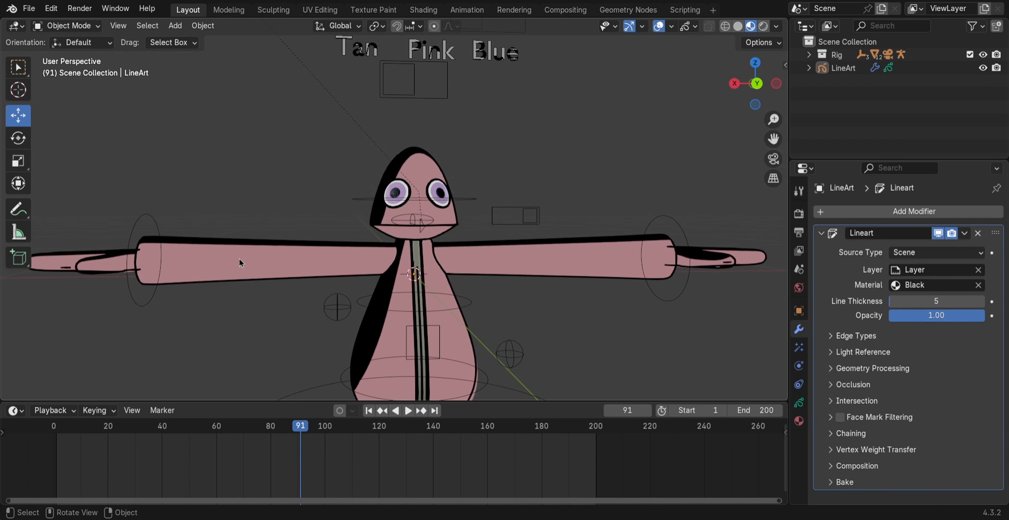
pyautogui.moveTo(239, 259); pyautogui.dragTo(254, 219, button='middle')
pyautogui.moveTo(496, 226); pyautogui.dragTo(470, 262, button='middle')
pyautogui.moveTo(516, 170); pyautogui.dragTo(465, 218, button='middle')
pyautogui.scroll(-3, 465, 217)
pyautogui.moveTo(771, 233); pyautogui.dragTo(784, 228, button='middle')
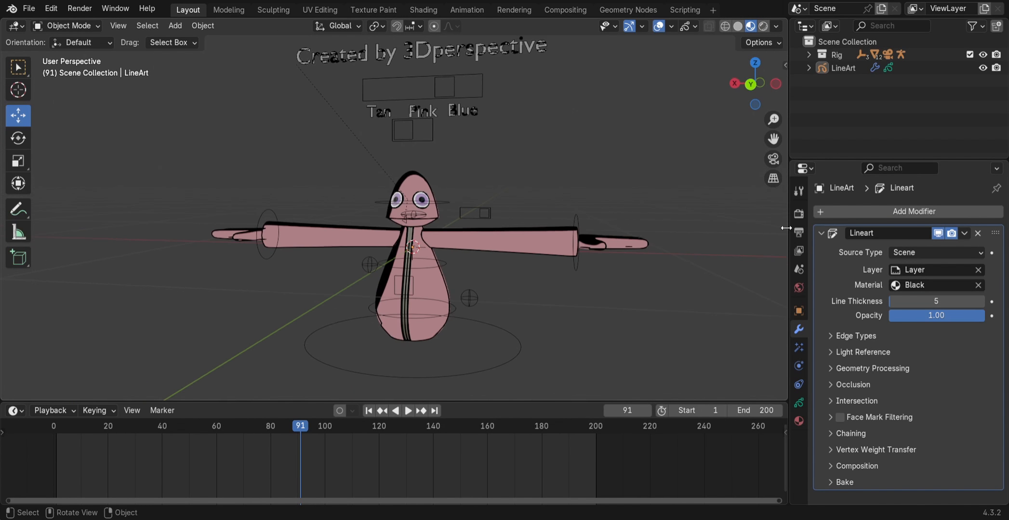
# Step: Remove the Lineart modifier and delete the LineArt object from the scene
pyautogui.click(978, 233)
pyautogui.click(849, 69)
pyautogui.press('x')
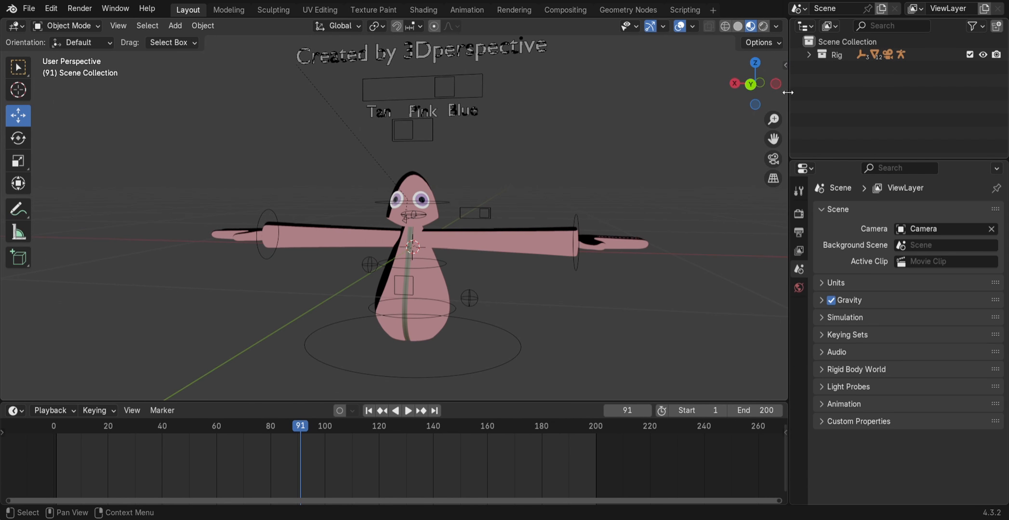
# Step: Add a second material slot to the ArmR arm mesh with a new material named Outline
pyautogui.moveTo(594, 210); pyautogui.dragTo(613, 211, button='middle')
pyautogui.scroll(2, 612, 219)
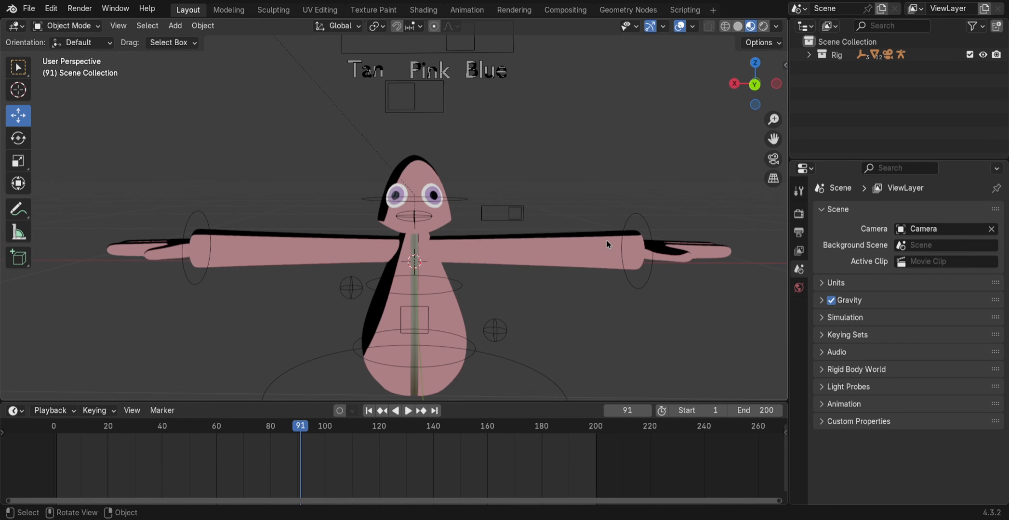
pyautogui.click(262, 246)
pyautogui.click(798, 420)
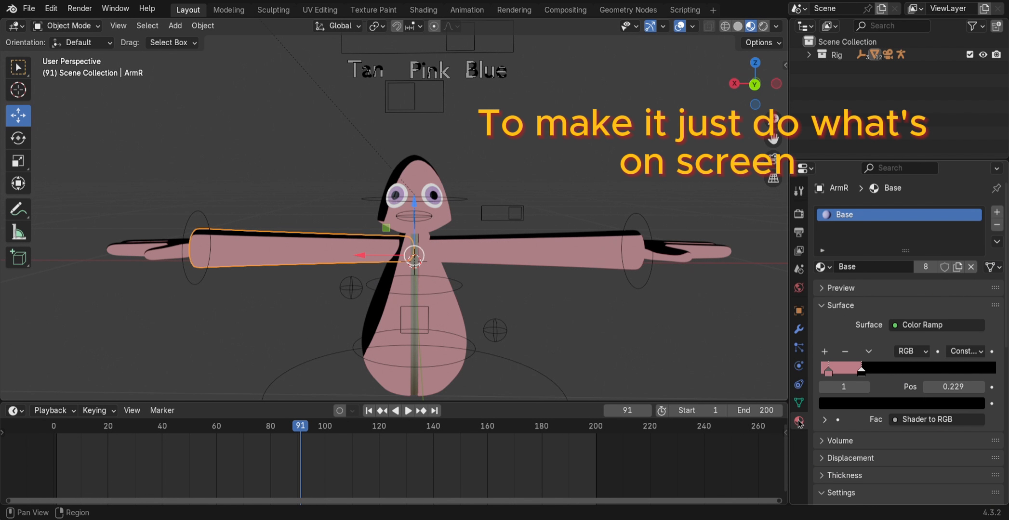
pyautogui.click(999, 212)
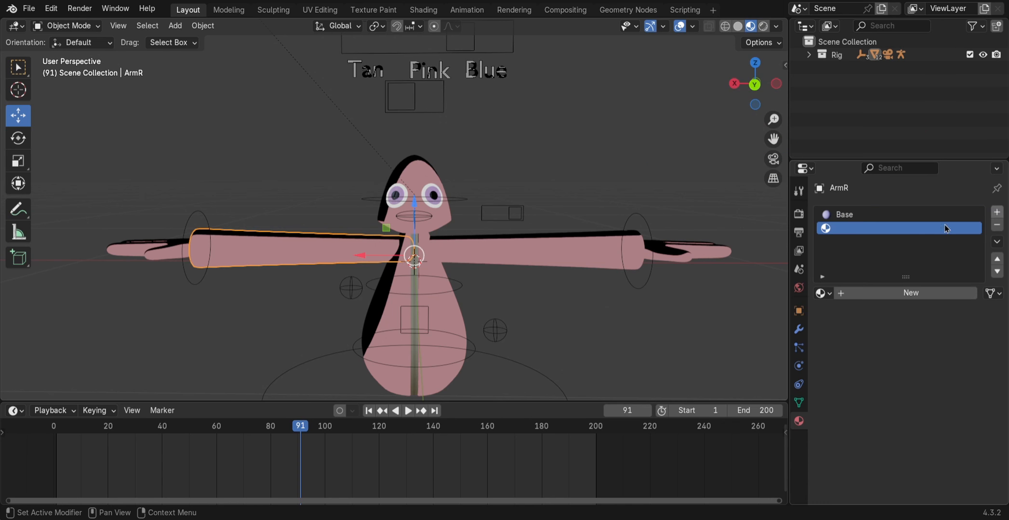
pyautogui.click(851, 294)
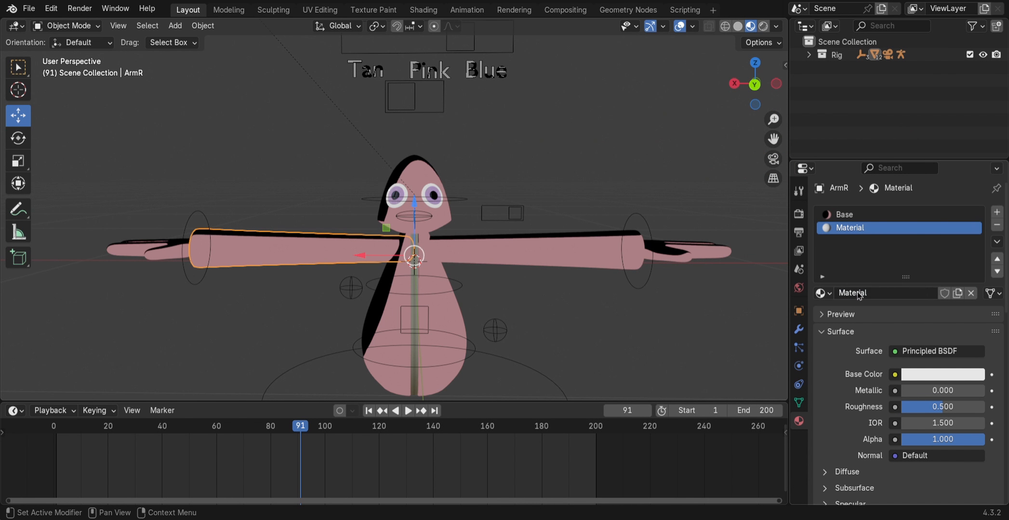
pyautogui.doubleClick(857, 292)
pyautogui.press('BackSpace')
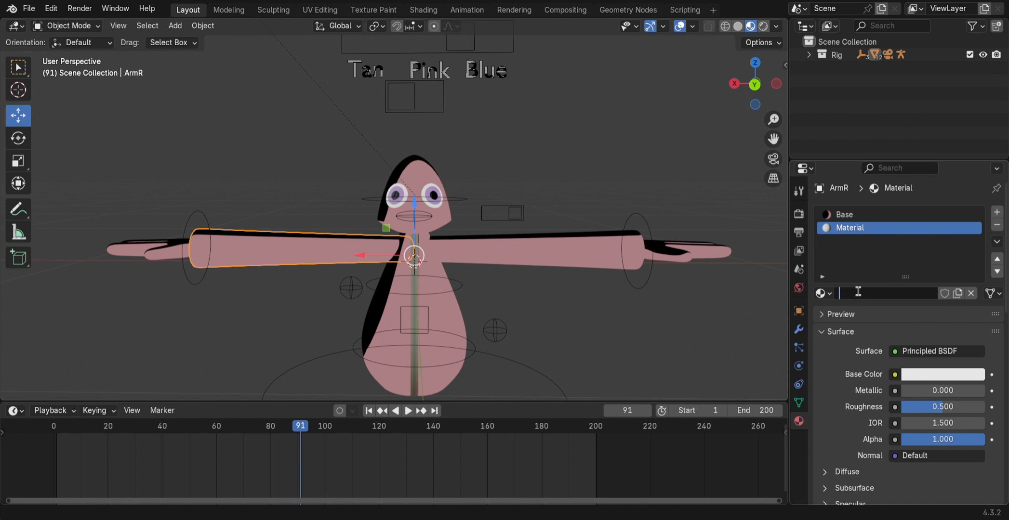
pyautogui.write('Outline')
pyautogui.press('Return')
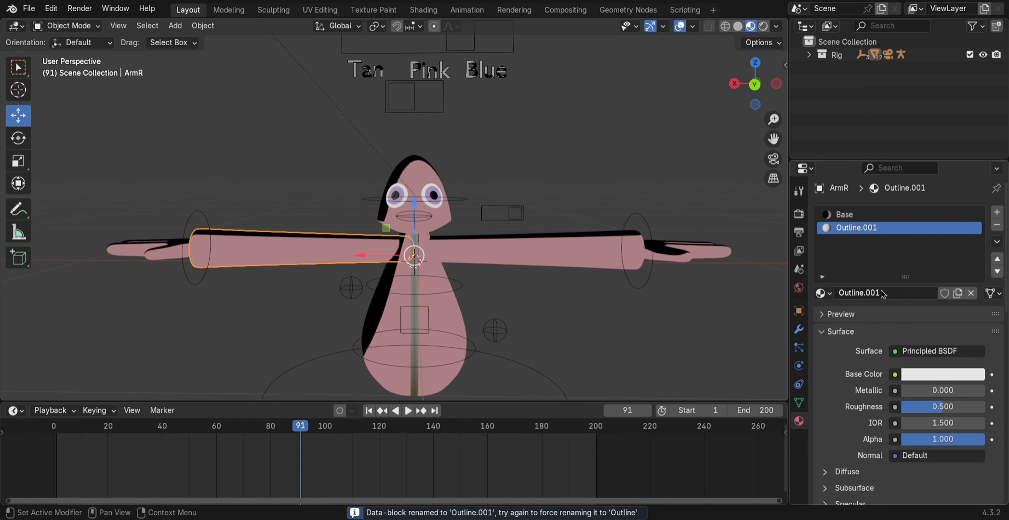
# Step: Switch to the Shading workspace and delete the outline material's Principled BSDF node
pyautogui.click(423, 10)
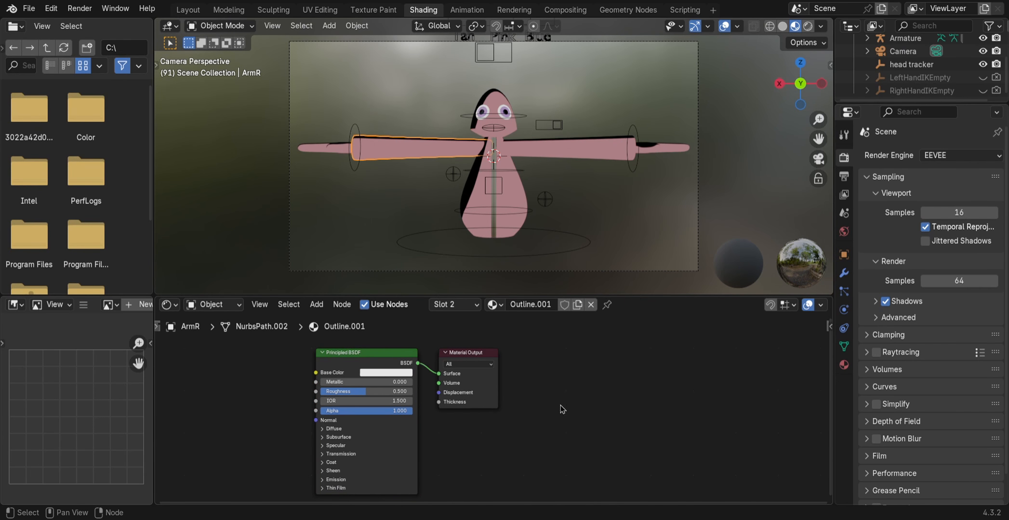
pyautogui.click(341, 358)
pyautogui.press('x')
pyautogui.moveTo(368, 399); pyautogui.dragTo(411, 408, button='middle')
pyautogui.scroll(2, 423, 407)
# Step: Add an Emission shader node and connect it to the Material Output's Surface input
pyautogui.hotkey('shift', 'a')
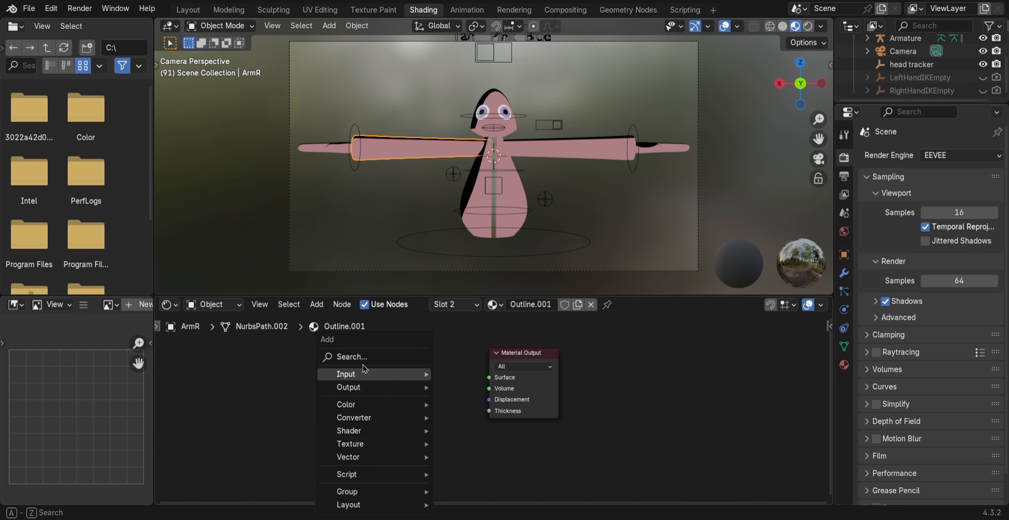
pyautogui.click(366, 357)
pyautogui.write('emission')
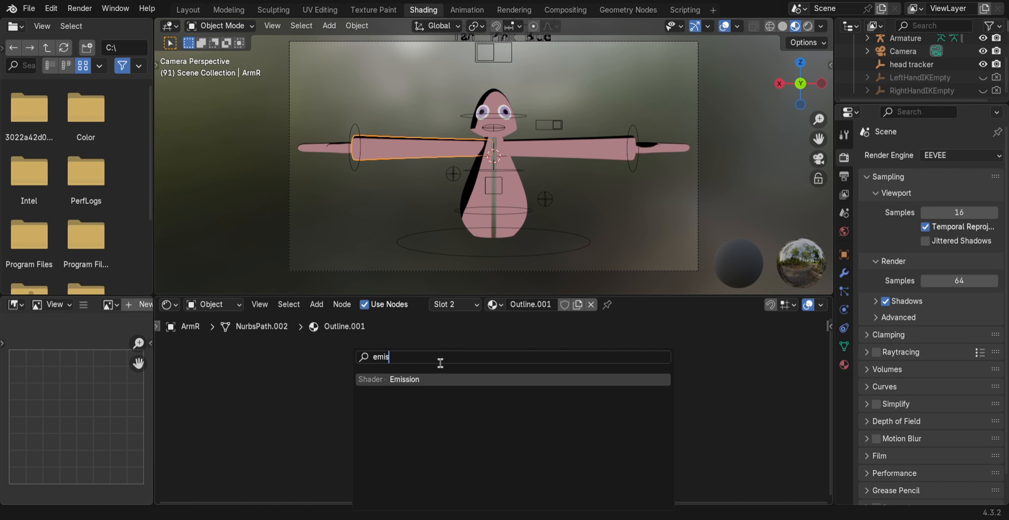
pyautogui.click(396, 379)
pyautogui.click(401, 364)
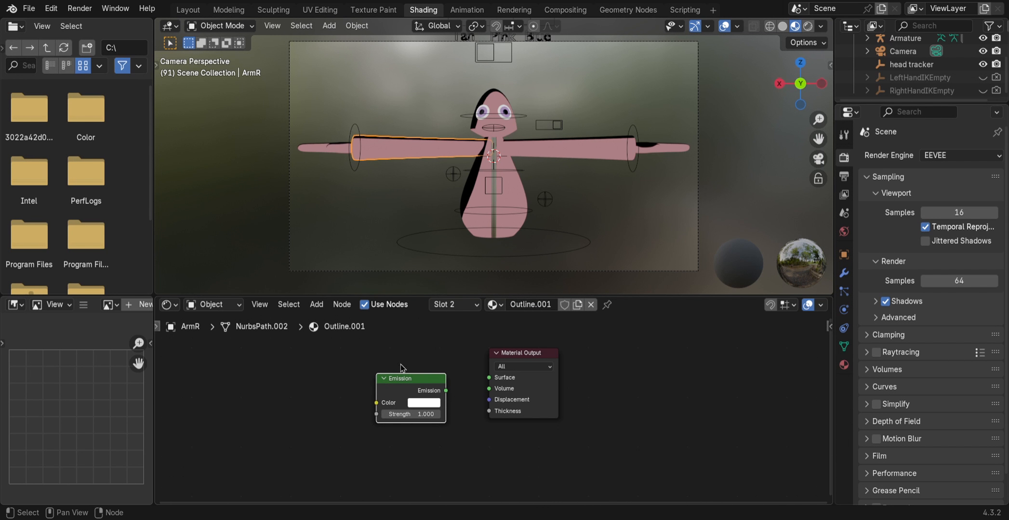
pyautogui.moveTo(445, 391); pyautogui.dragTo(489, 379)
pyautogui.moveTo(424, 379); pyautogui.dragTo(441, 378)
# Step: Set the Emission color to black and enable Camera and Shadow backface culling for the outline material
pyautogui.click(442, 403)
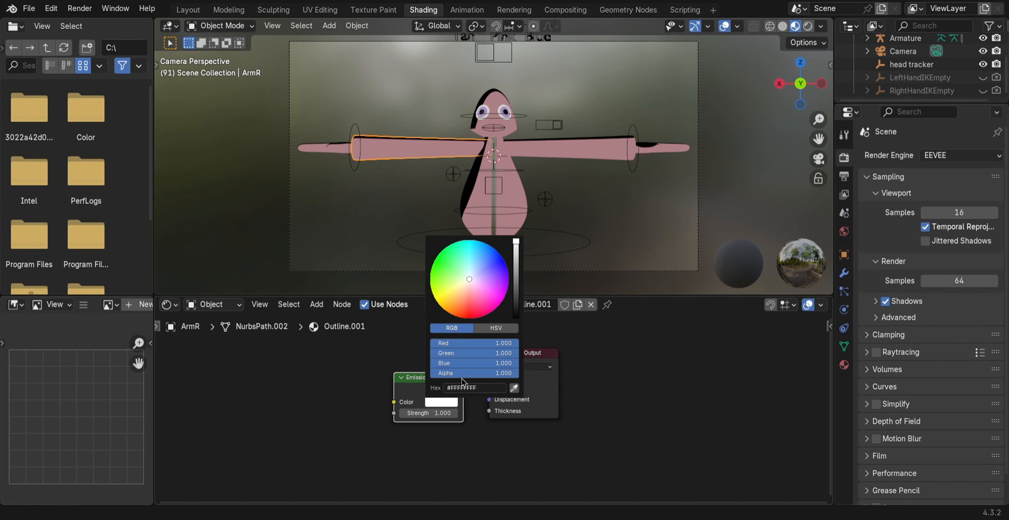
pyautogui.click(515, 316)
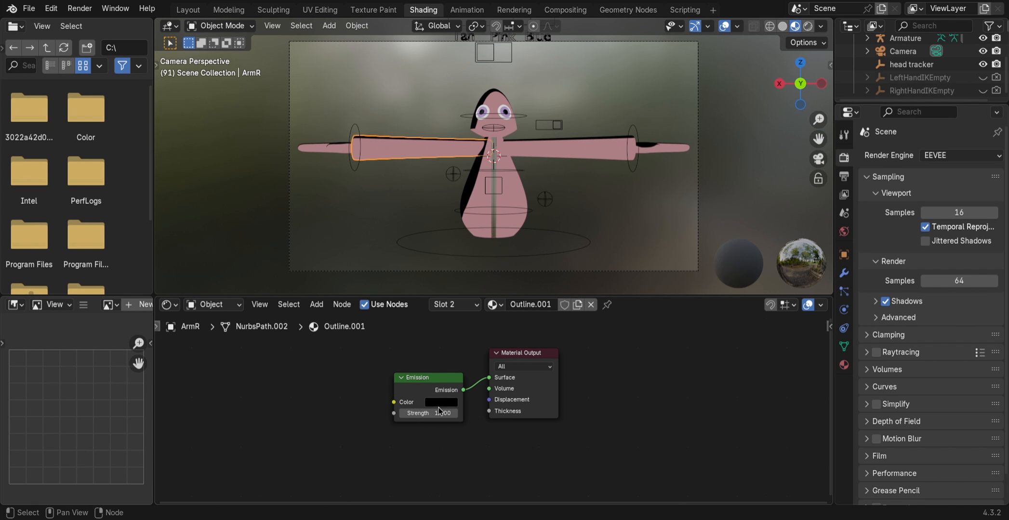
pyautogui.click(843, 365)
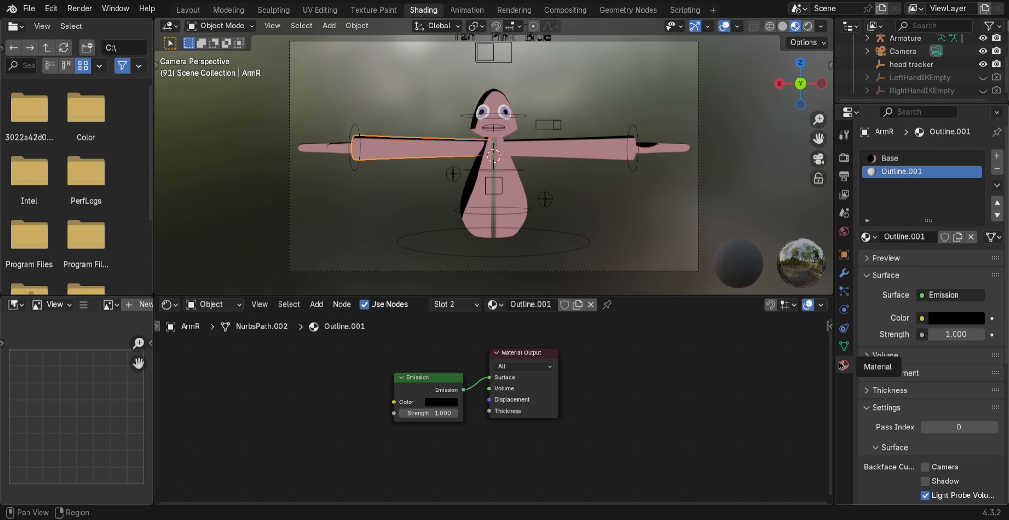
pyautogui.scroll(-5, 878, 376)
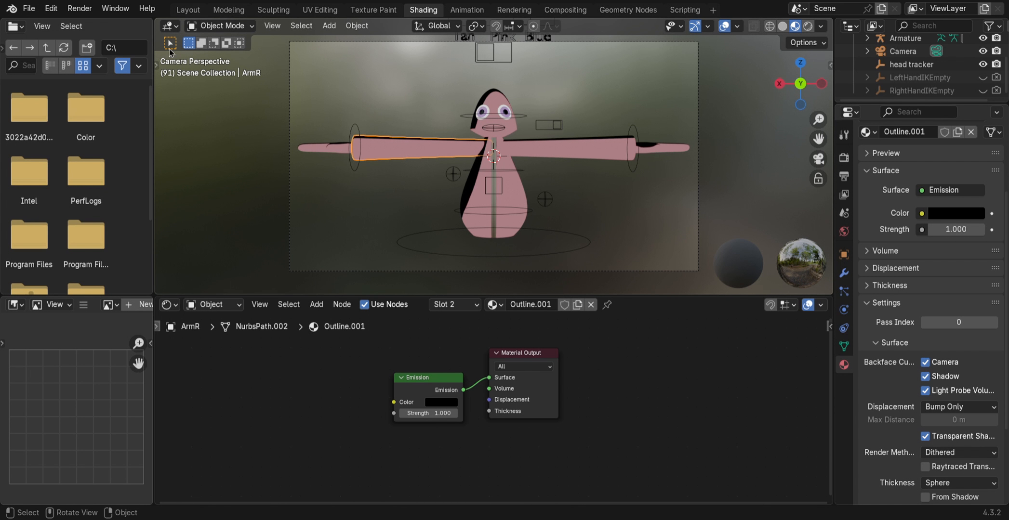
# Step: Return to the Layout workspace and add a Solidify modifier with 0.02 m thickness to the ArmR mesh
pyautogui.click(188, 10)
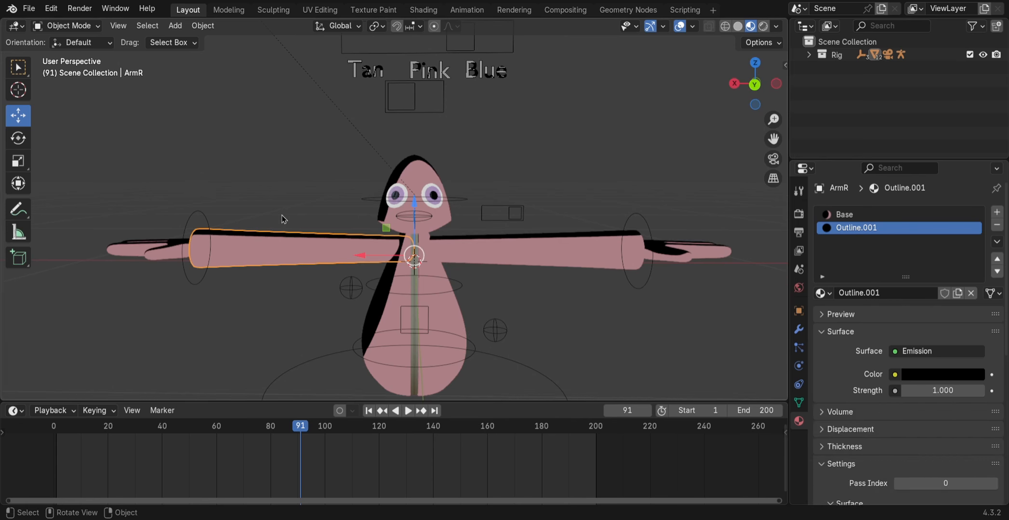
pyautogui.click(798, 329)
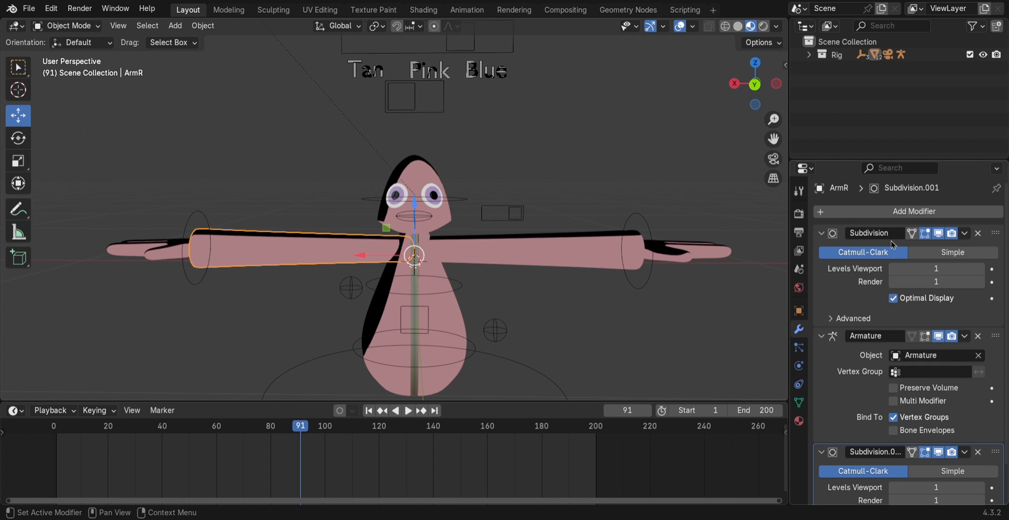
pyautogui.click(902, 214)
pyautogui.click(871, 221)
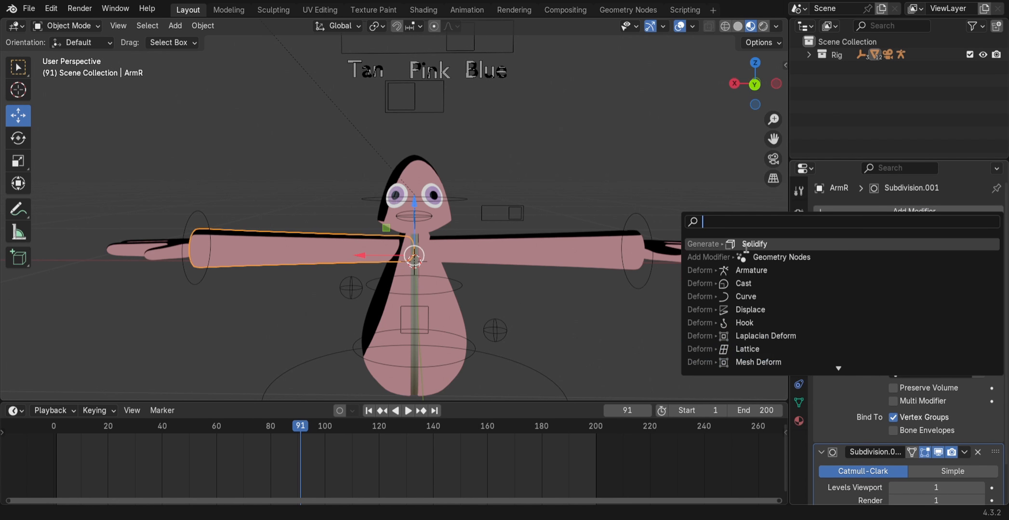
pyautogui.click(739, 241)
pyautogui.scroll(-12, 854, 294)
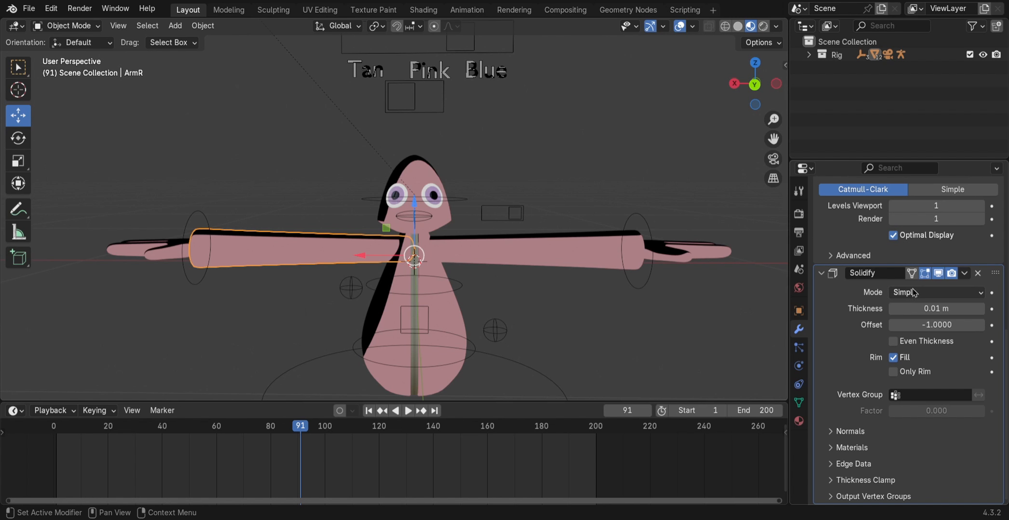
pyautogui.click(978, 309)
# Step: Raise the Solidify modifier's Material Offset to 10 so the arm's shell uses the outline material
pyautogui.click(890, 434)
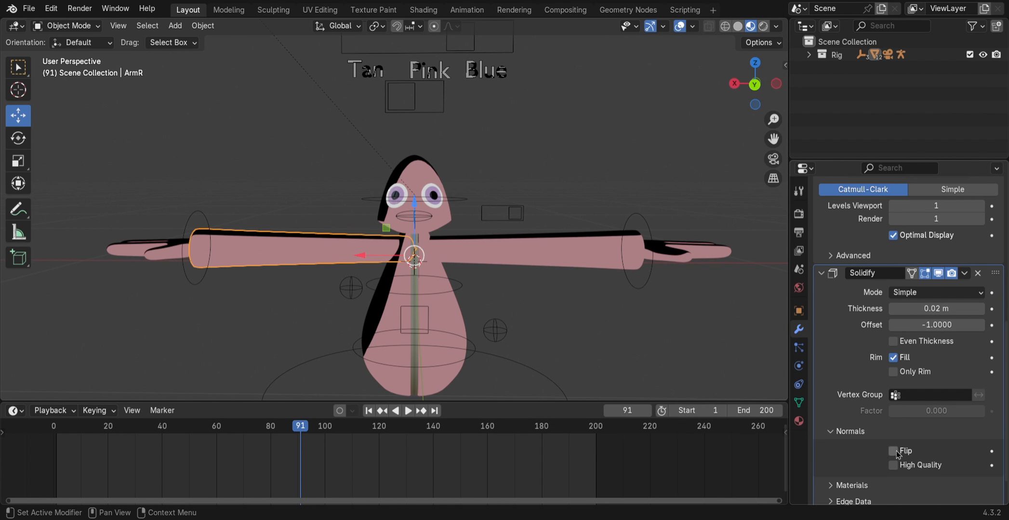
pyautogui.click(876, 432)
pyautogui.click(857, 444)
pyautogui.scroll(-3, 867, 443)
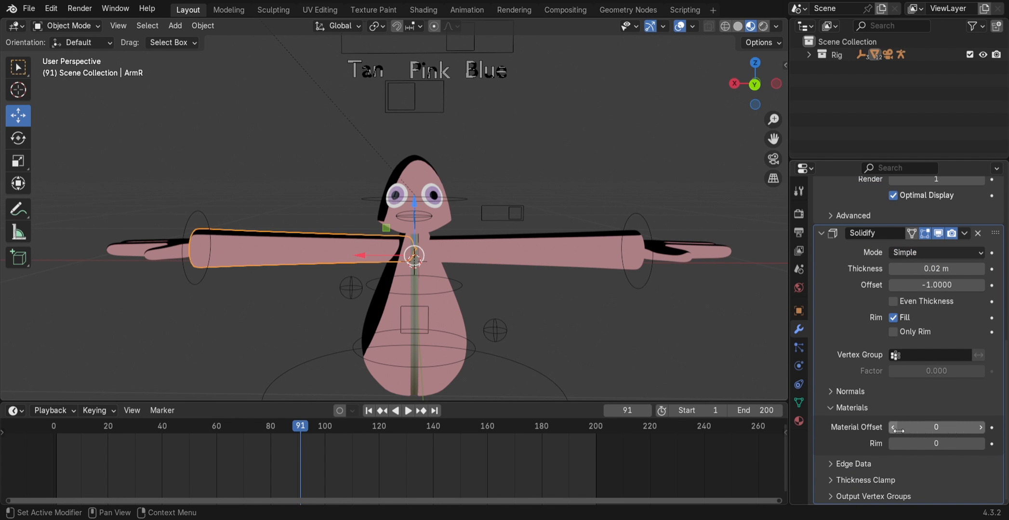
pyautogui.moveTo(983, 429); pyautogui.dragTo(996, 429)
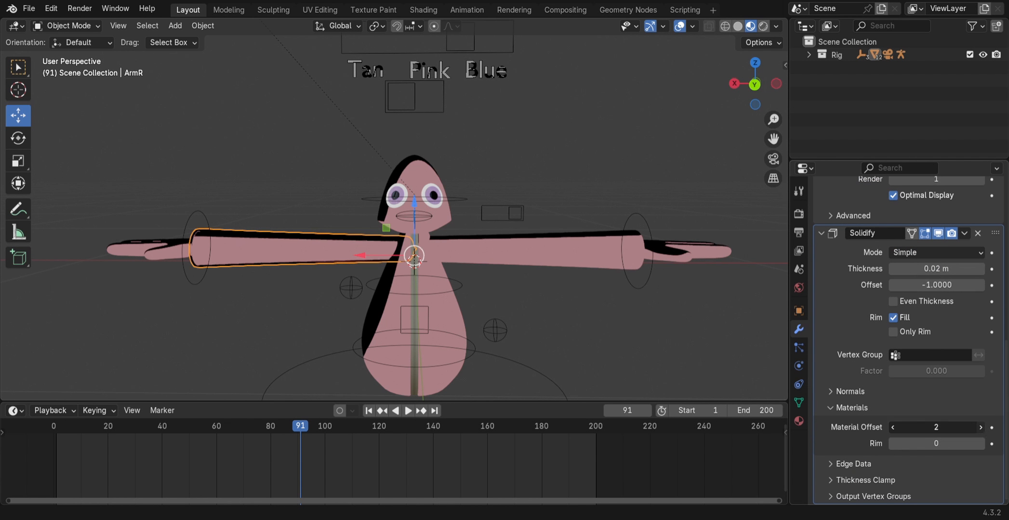
pyautogui.click(984, 428)
pyautogui.click(983, 428)
pyautogui.click(983, 428)
pyautogui.click(983, 428)
pyautogui.click(983, 428)
pyautogui.click(983, 428)
pyautogui.click(690, 387)
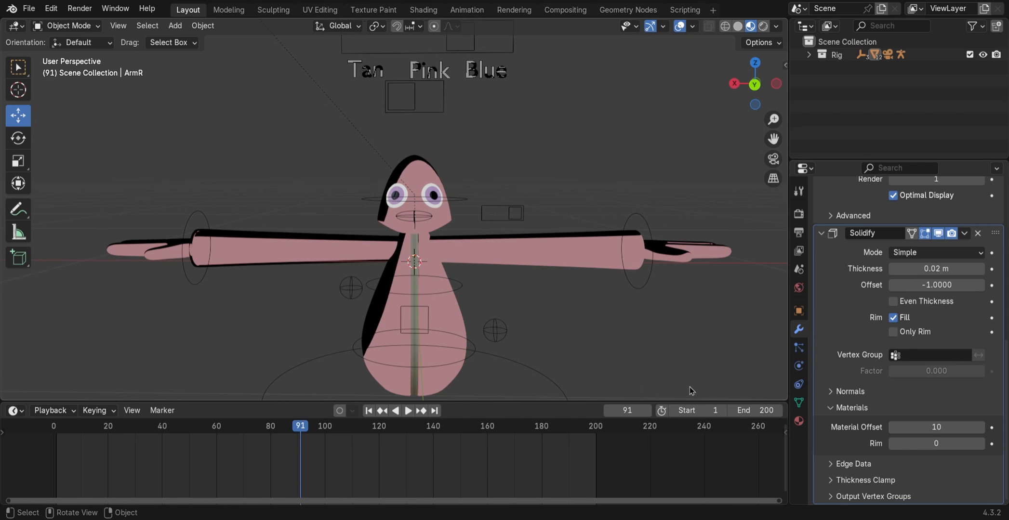
# Step: Check the arm's outline up close and raise the Solidify Material Offset to 12
pyautogui.moveTo(191, 247); pyautogui.dragTo(300, 245, button='middle')
pyautogui.click(235, 250)
pyautogui.scroll(1, 256, 255)
pyautogui.scroll(2, 260, 284)
pyautogui.click(84, 323)
pyautogui.click(135, 301)
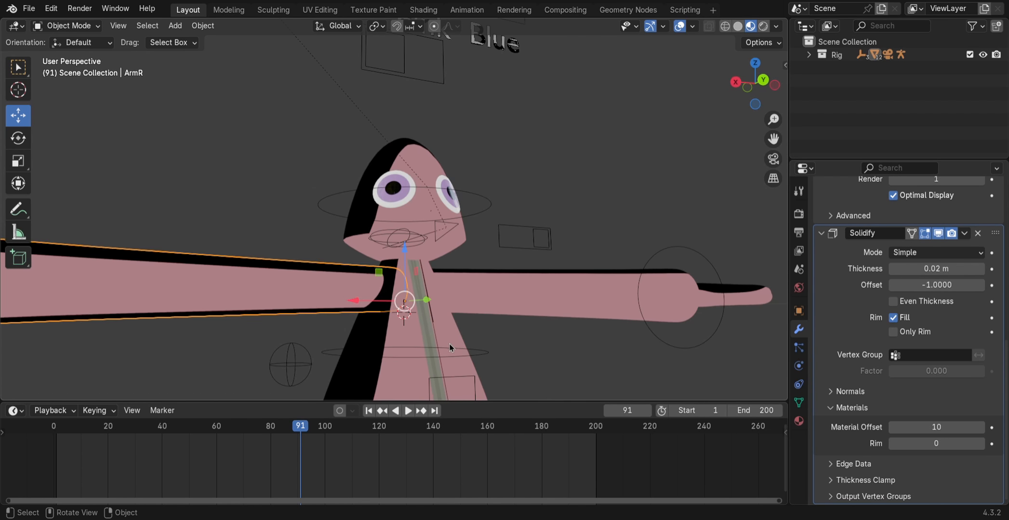
pyautogui.click(984, 428)
pyautogui.click(983, 427)
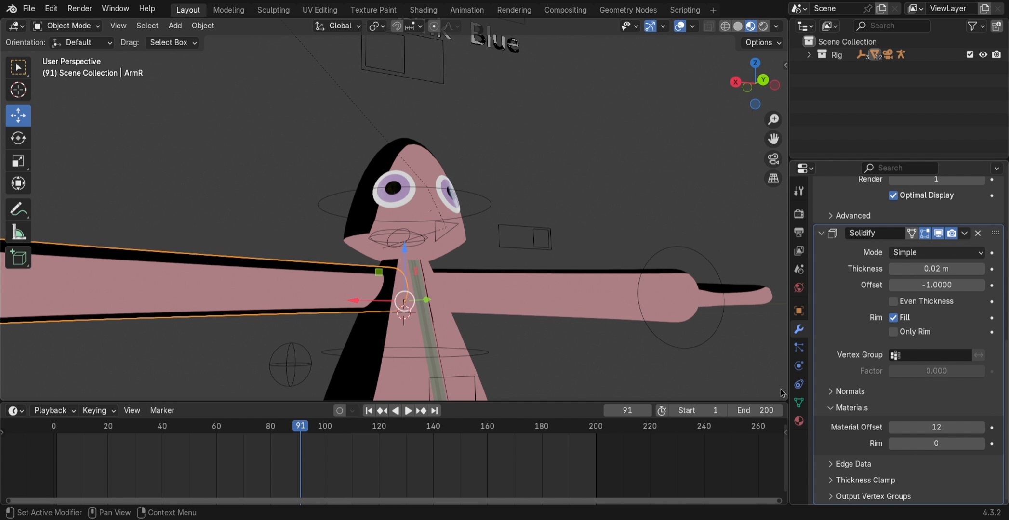
# Step: View the arm from another angle and increase the Solidify thickness to 0.04 m
pyautogui.click(332, 336)
pyautogui.moveTo(230, 308); pyautogui.dragTo(286, 292, button='middle')
pyautogui.click(286, 291)
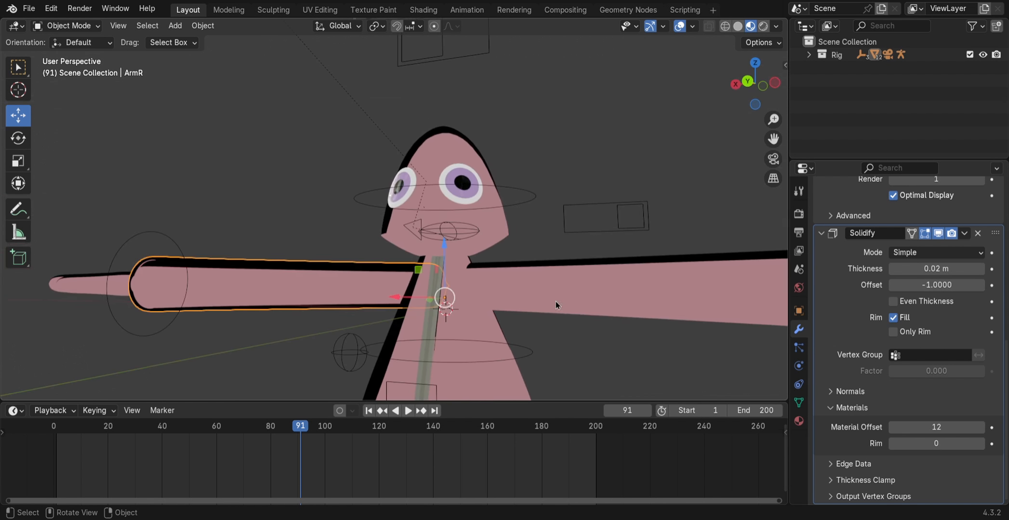
pyautogui.click(981, 269)
pyautogui.click(981, 269)
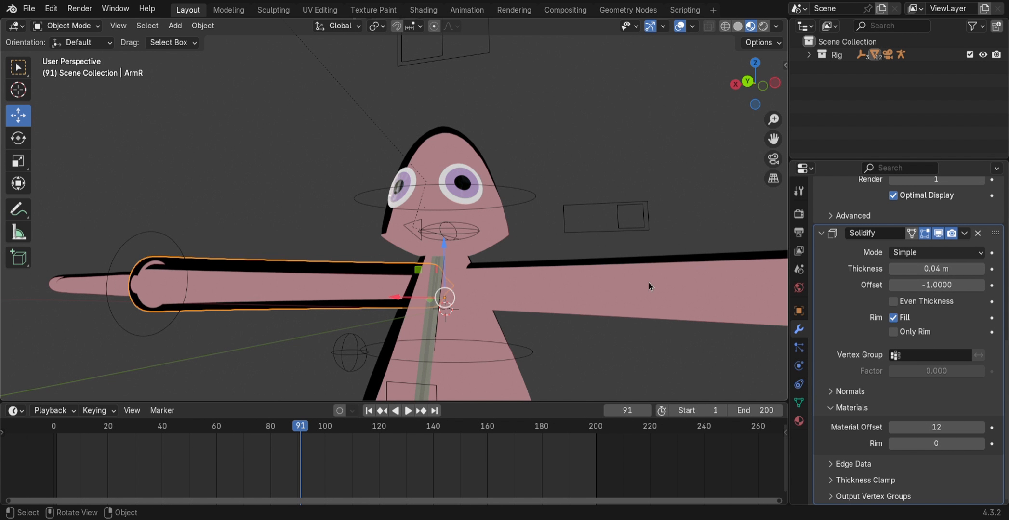
# Step: Reduce the Solidify thickness on the ArmR mesh to 0.02 m for a thinner outline
pyautogui.click(895, 270)
pyautogui.click(895, 271)
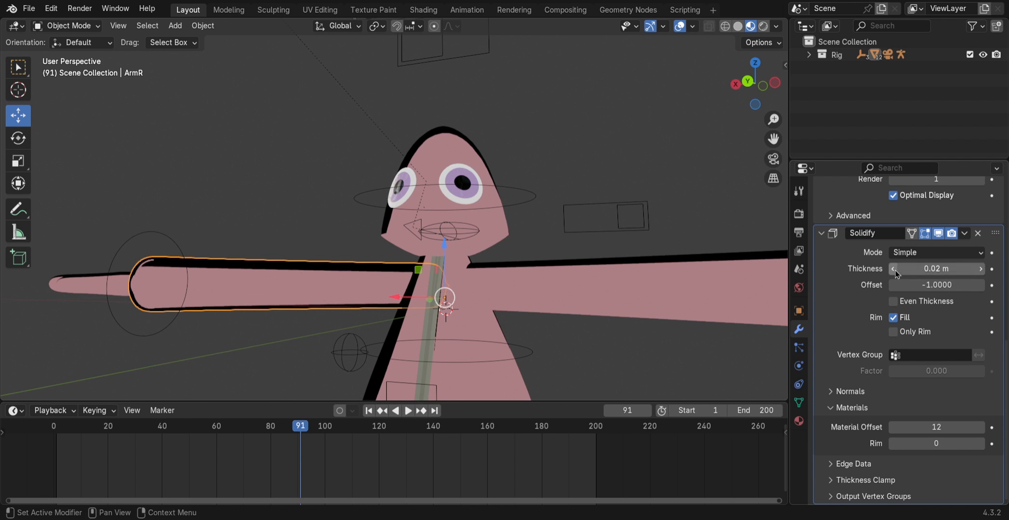
pyautogui.click(896, 270)
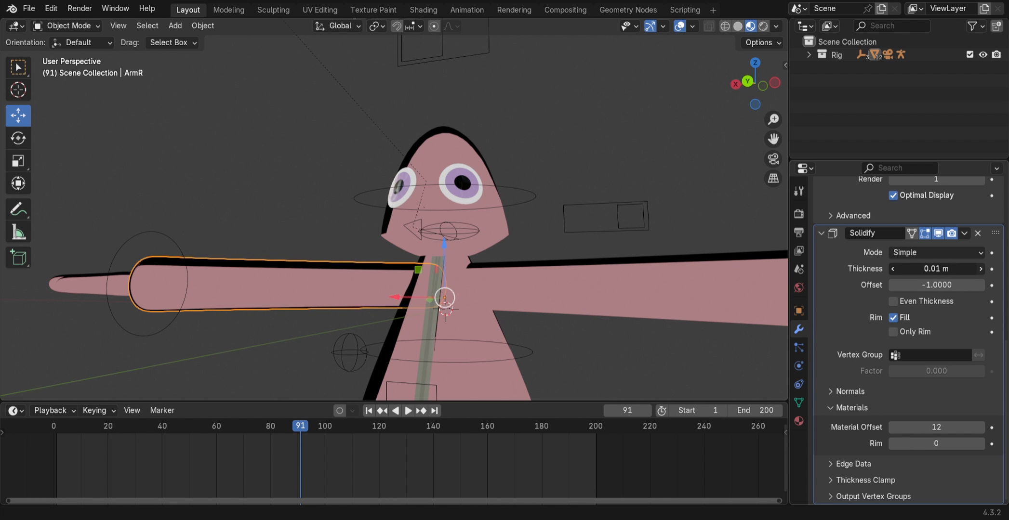
pyautogui.click(981, 269)
# Step: Raise the ArmR Solidify Material Offset to 16, comparing the outline with the other arm, and deselect the mesh
pyautogui.click(983, 428)
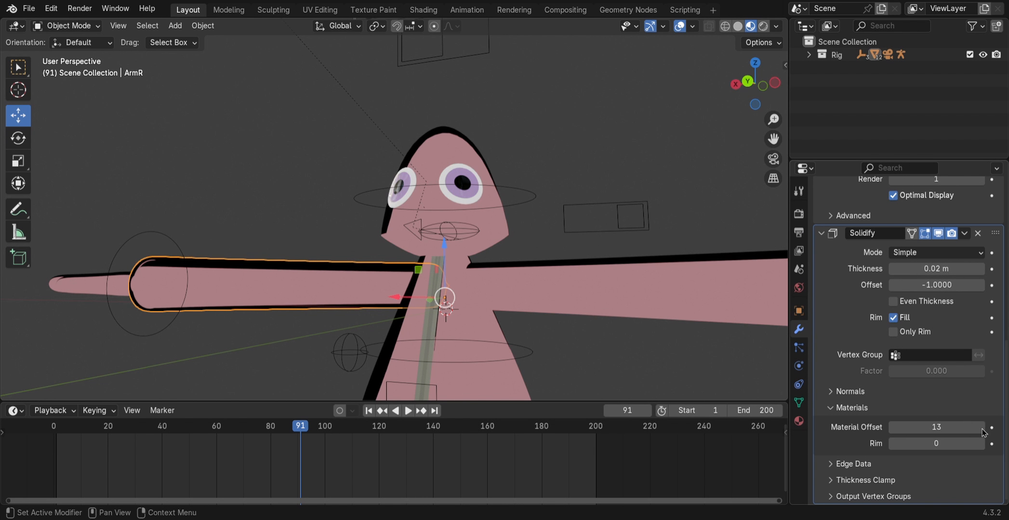
pyautogui.moveTo(288, 328); pyautogui.dragTo(382, 312, button='middle')
pyautogui.moveTo(416, 277); pyautogui.dragTo(329, 311, button='middle')
pyautogui.moveTo(212, 315)
pyautogui.mouseDown(button='middle')
pyautogui.moveTo(214, 285)
pyautogui.moveTo(198, 311)
pyautogui.mouseUp(button='middle')
pyautogui.click(215, 258)
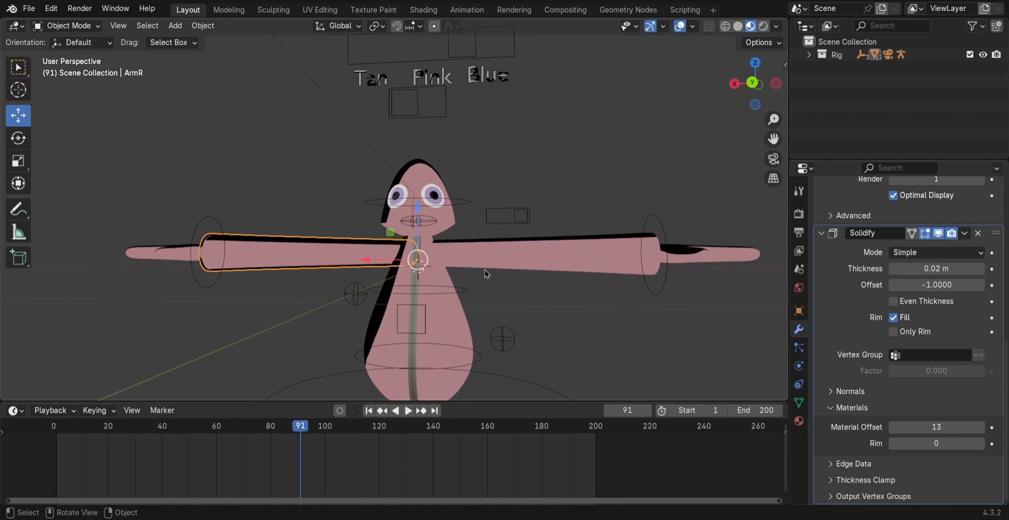
pyautogui.click(981, 427)
pyautogui.click(981, 427)
pyautogui.click(980, 427)
pyautogui.click(697, 318)
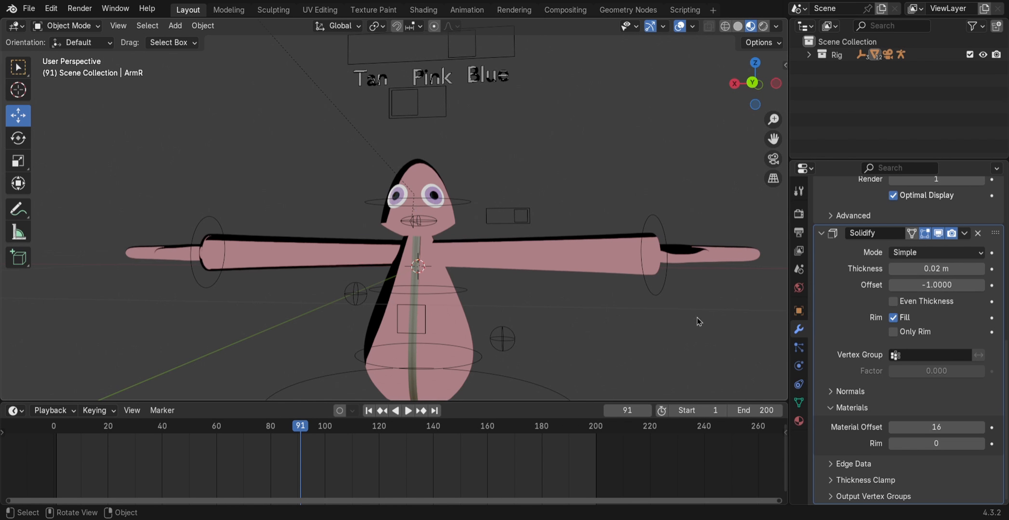
# Step: Repeat the outline material and Solidify setup on the ArmL mesh, the head and the other remaining body parts
pyautogui.moveTo(696, 317); pyautogui.dragTo(574, 262, button='middle')
pyautogui.click(580, 275)
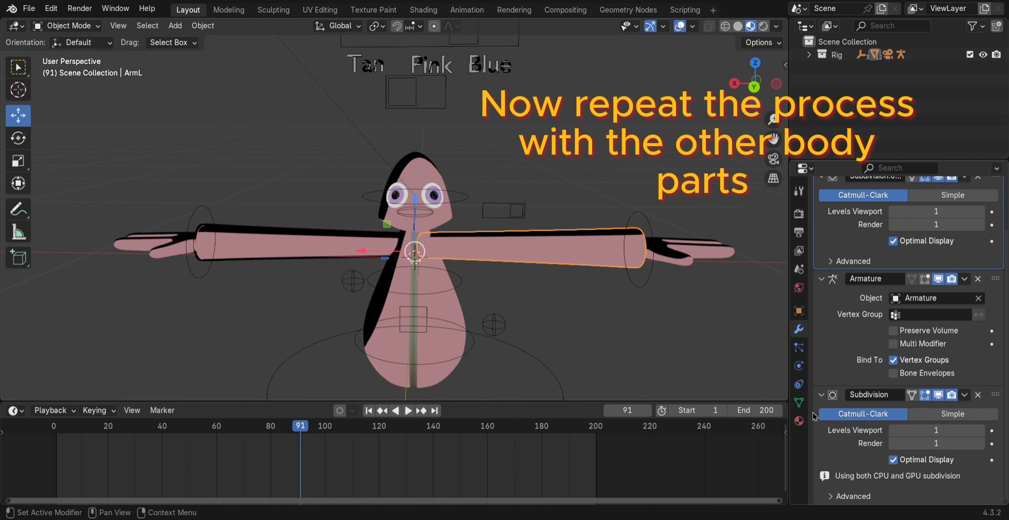
pyautogui.click(798, 421)
pyautogui.scroll(3, 944, 277)
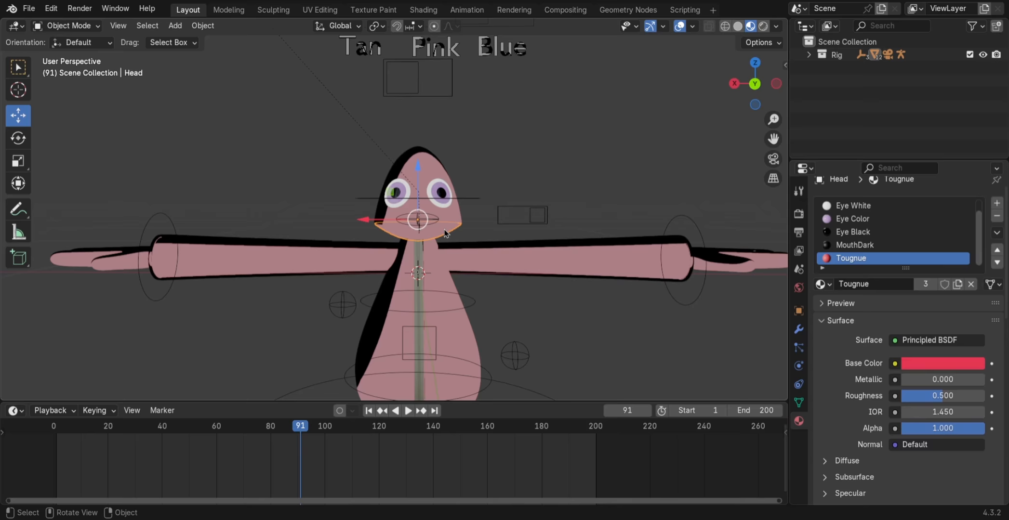
pyautogui.click(799, 329)
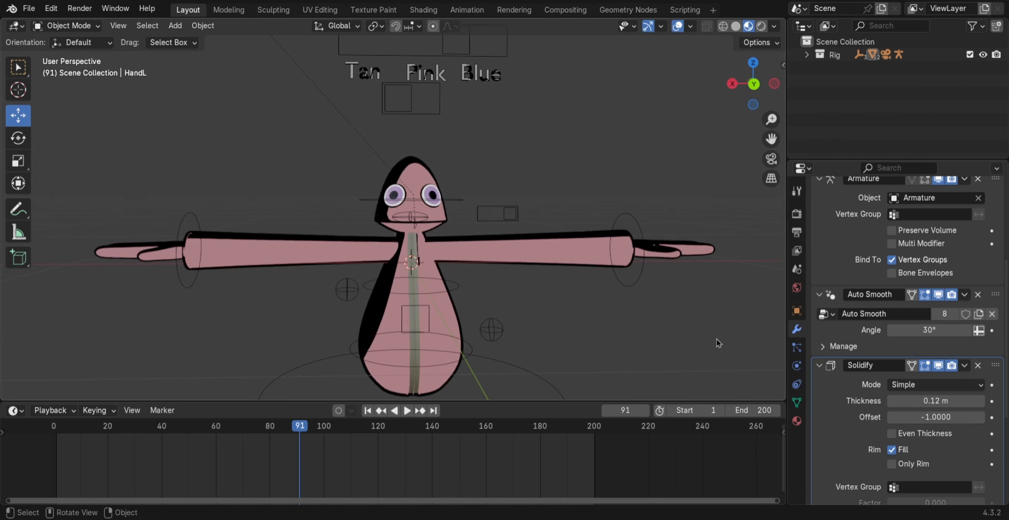
# Step: Examine the outlines on the whole character from different angles and distances
pyautogui.moveTo(716, 338); pyautogui.dragTo(470, 272, button='middle')
pyautogui.scroll(-7, 471, 271)
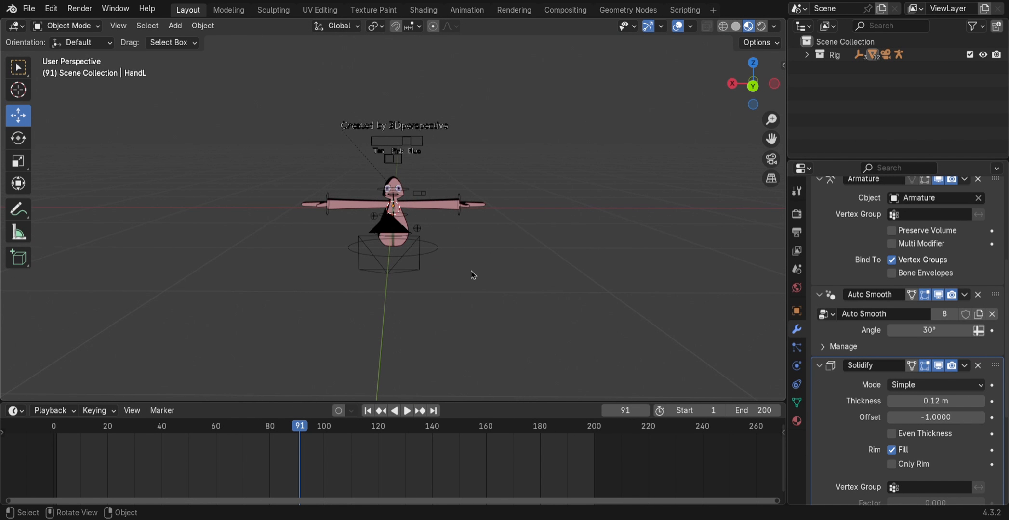
pyautogui.scroll(6, 471, 271)
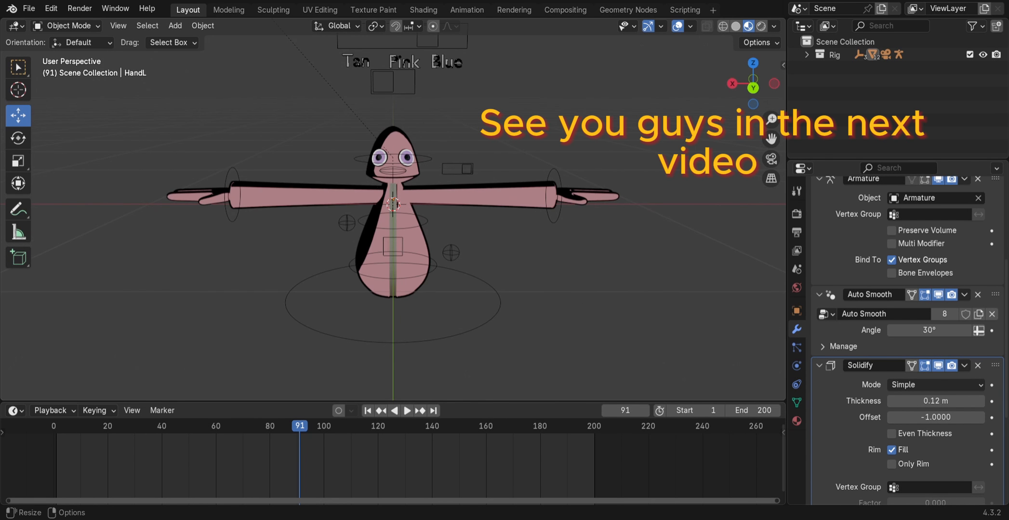